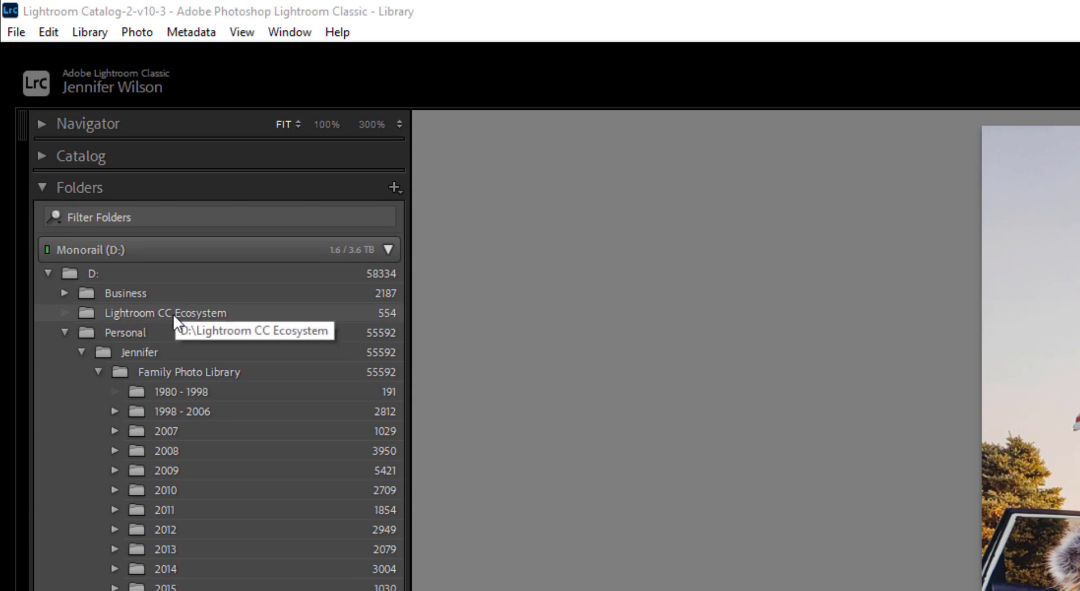
Open the Lightroom CC Ecosystem folder to browse its 554 photos.
click(159, 313)
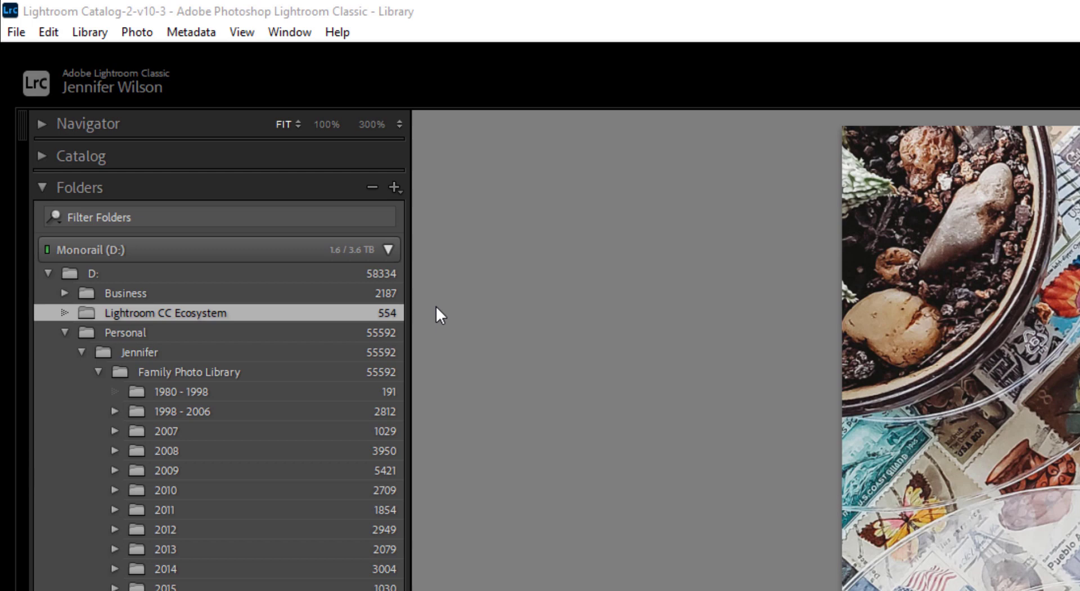
Create an empty folder named '2021' inside Family Photo Library and open it.
click(180, 372)
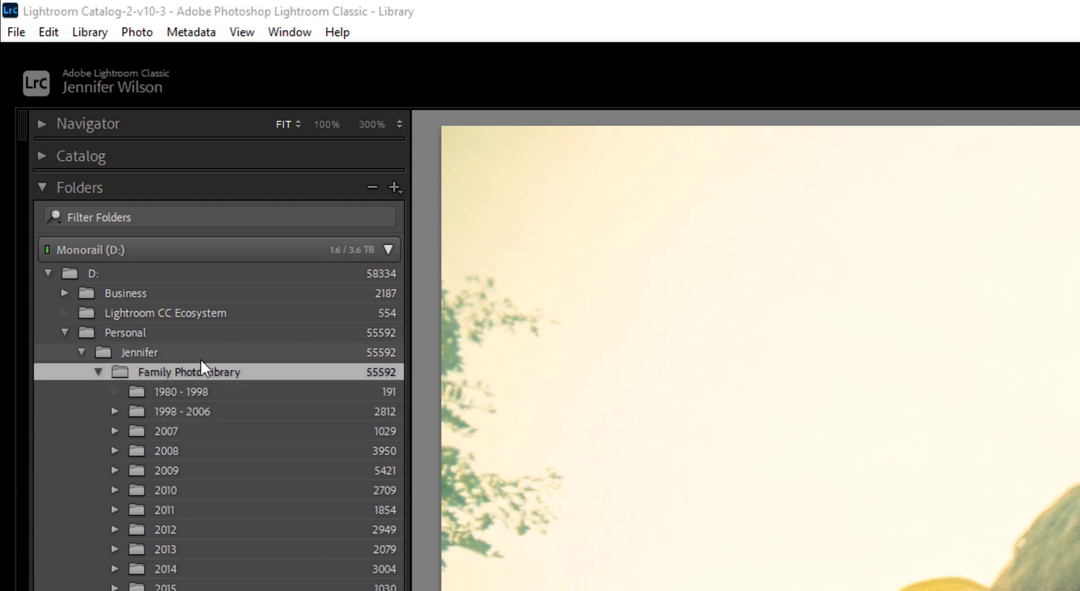
right_click(197, 372)
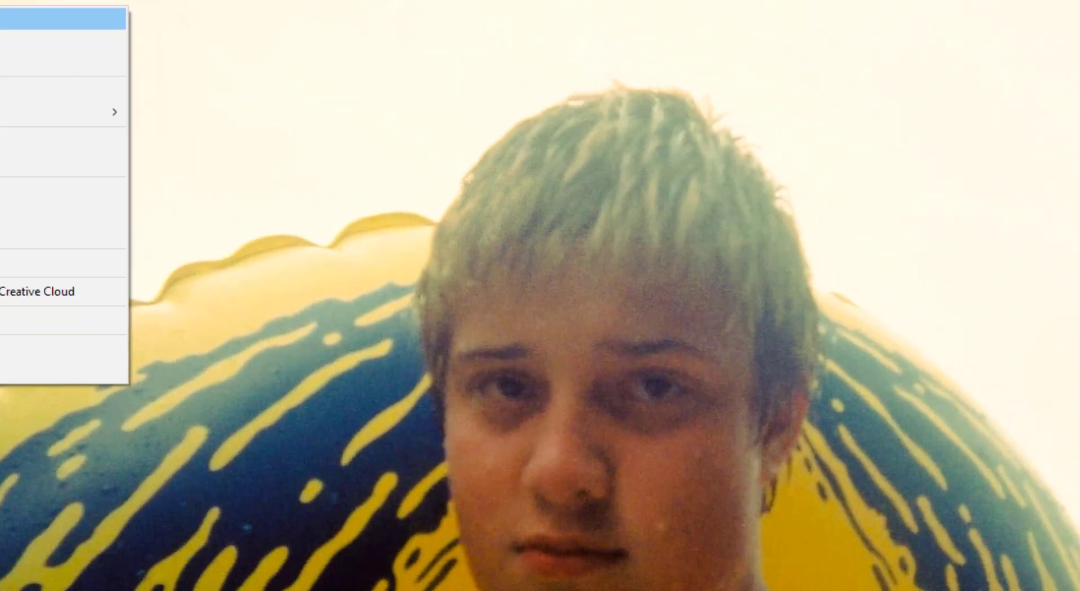
click(182, 326)
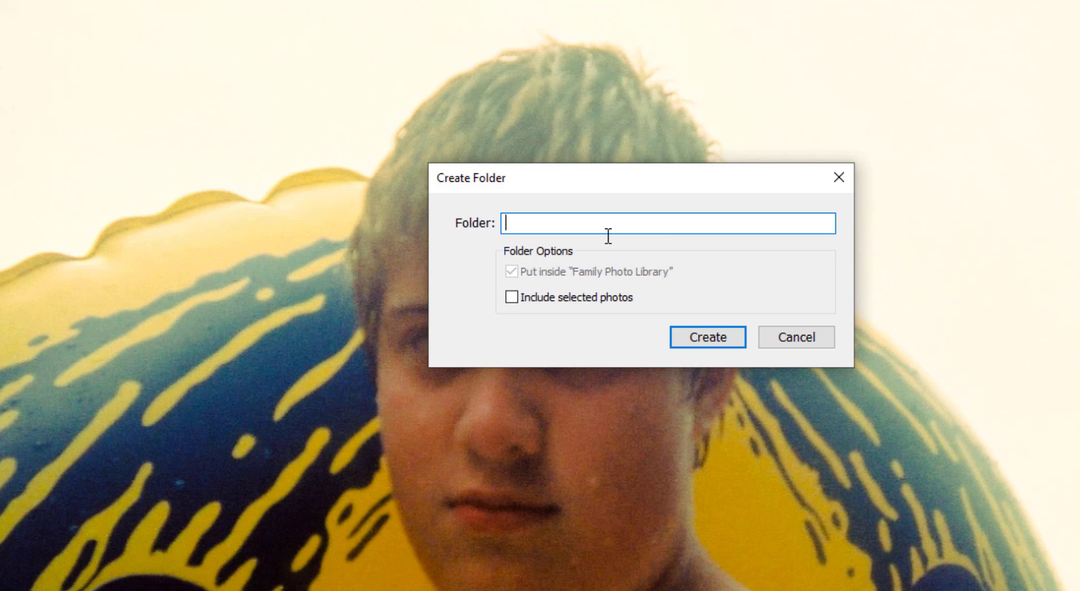
text(2021)
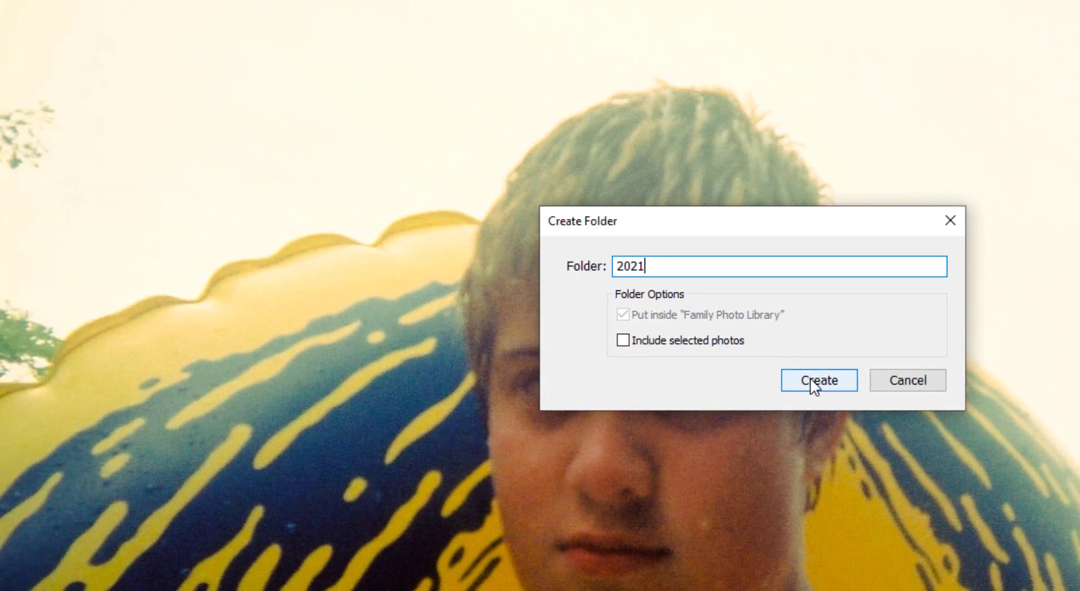
click(704, 337)
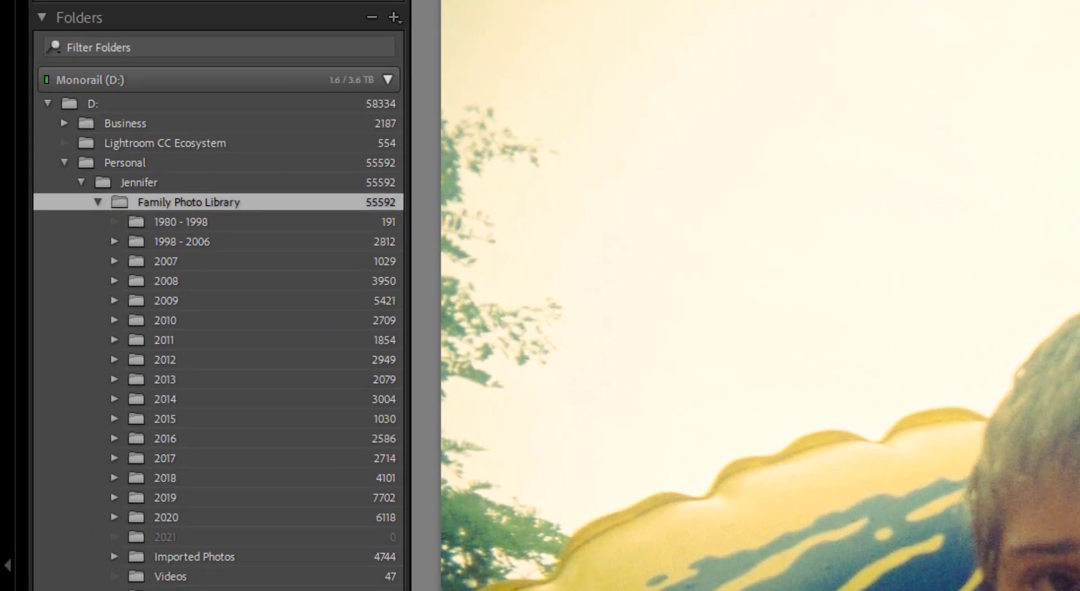
click(170, 538)
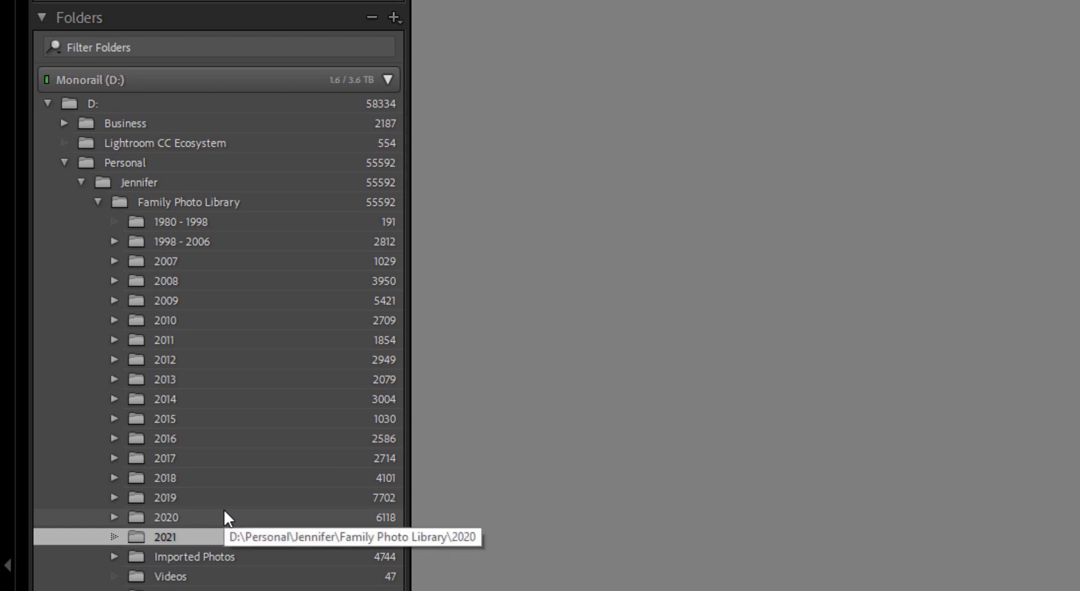
Start a subfolder named '01_January' inside the 2021 folder.
right_click(133, 538)
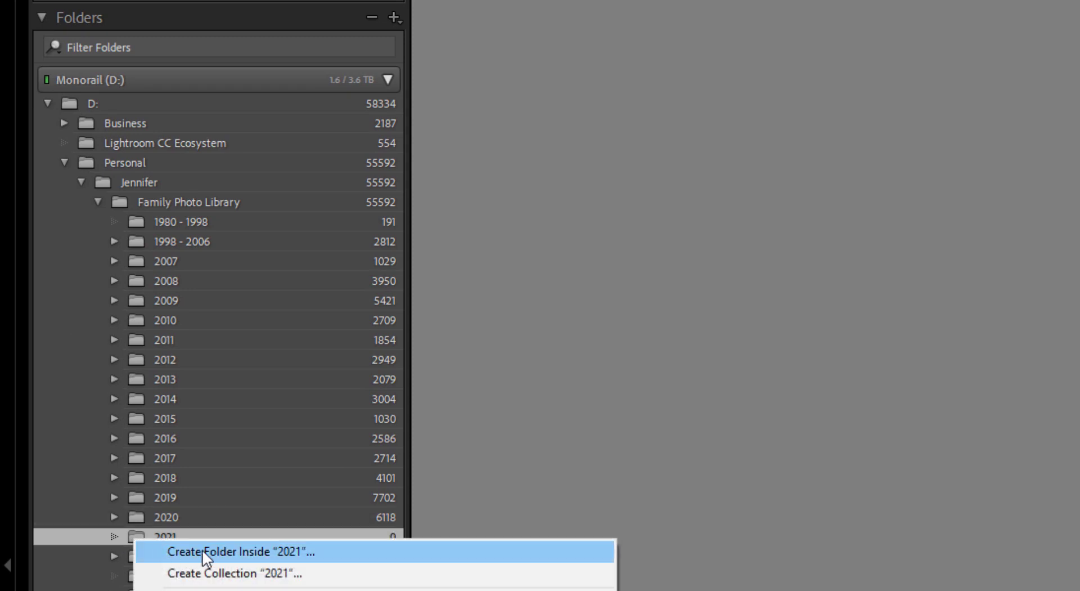
click(202, 549)
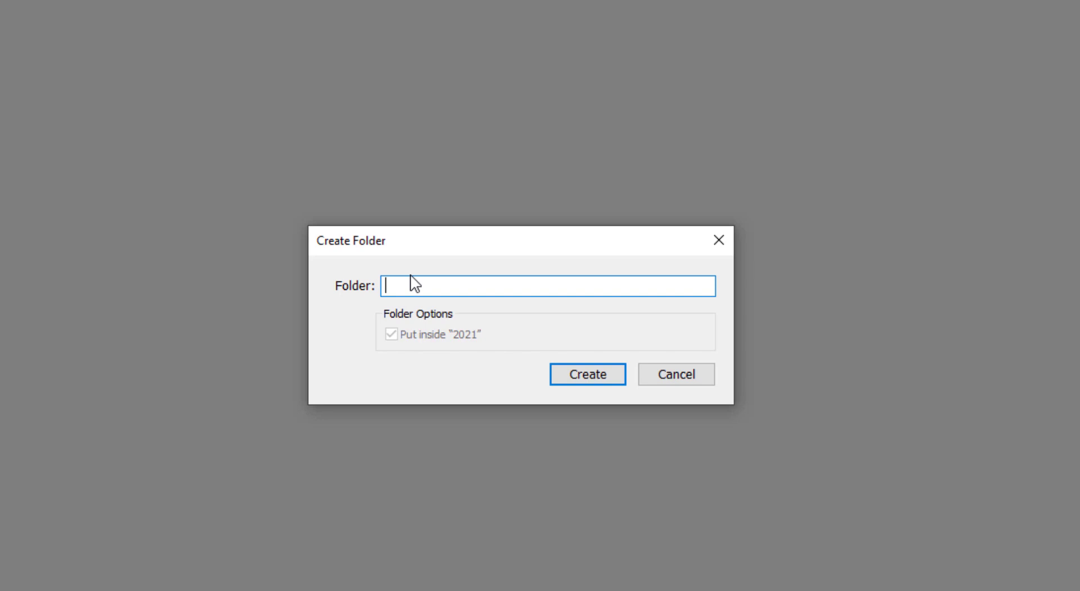
text(01_January)
Confirm the 01_January folder, show it under 2021, and compare with 2020's month folders.
click(583, 373)
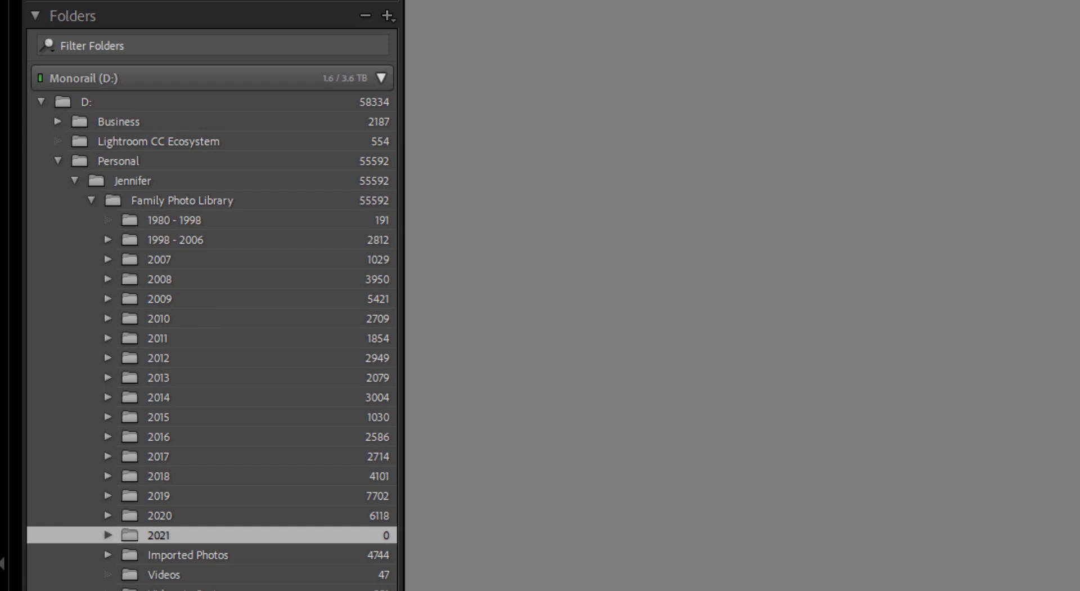
click(108, 535)
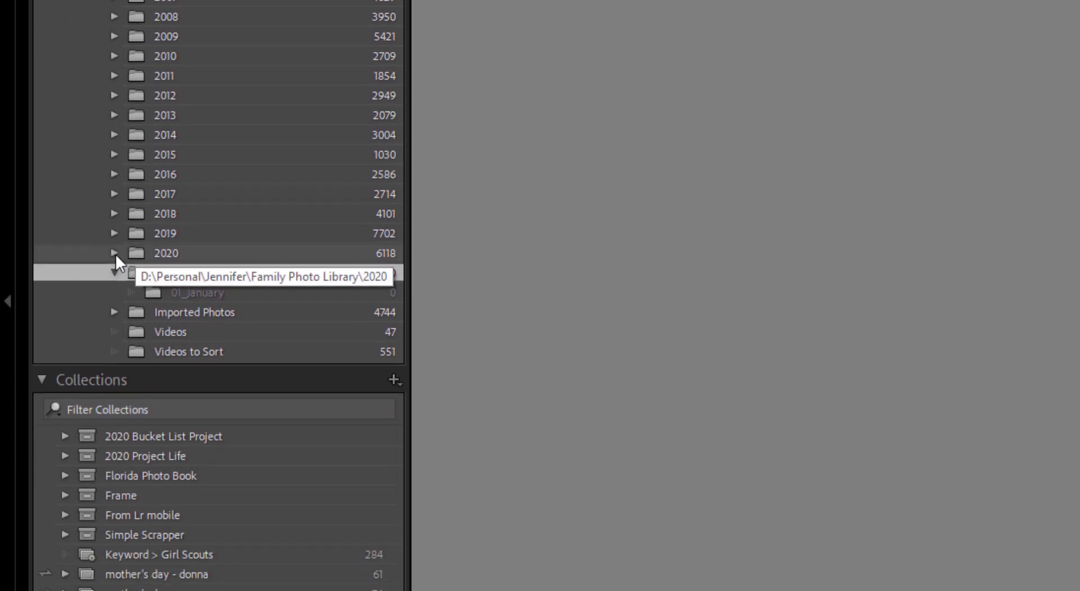
click(115, 457)
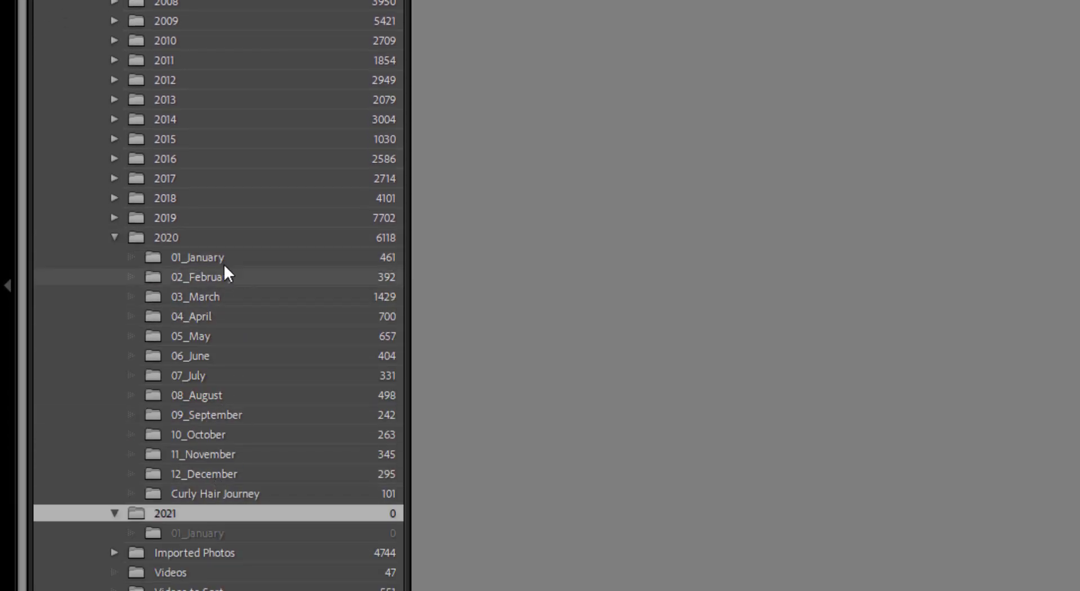
click(114, 237)
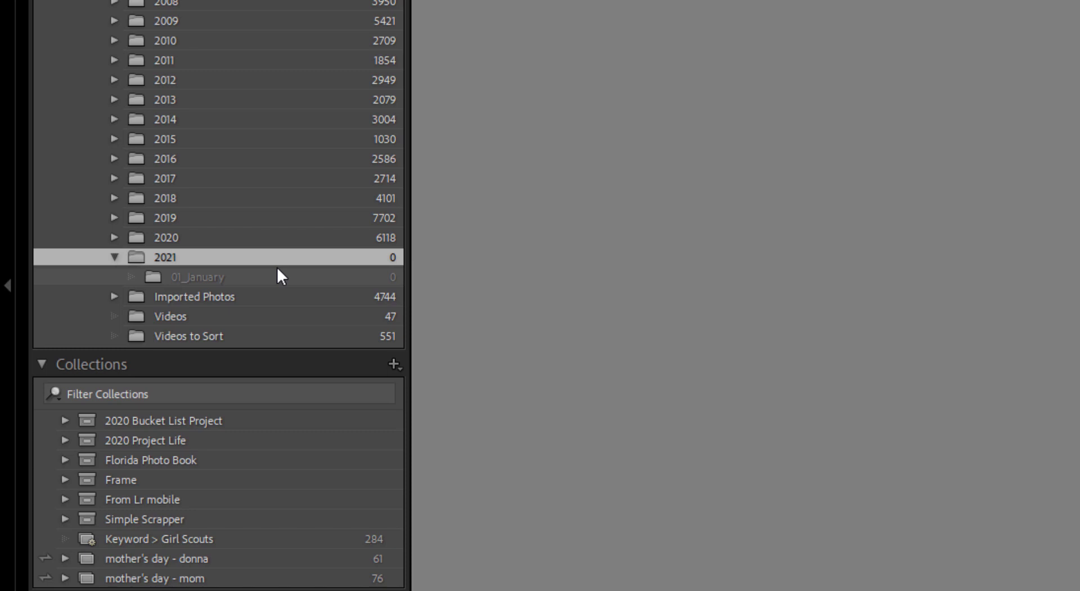
Filter the Lightroom CC Ecosystem folder's grid to the 25 photos dated January 2021.
scroll(277, 267, up, 10)
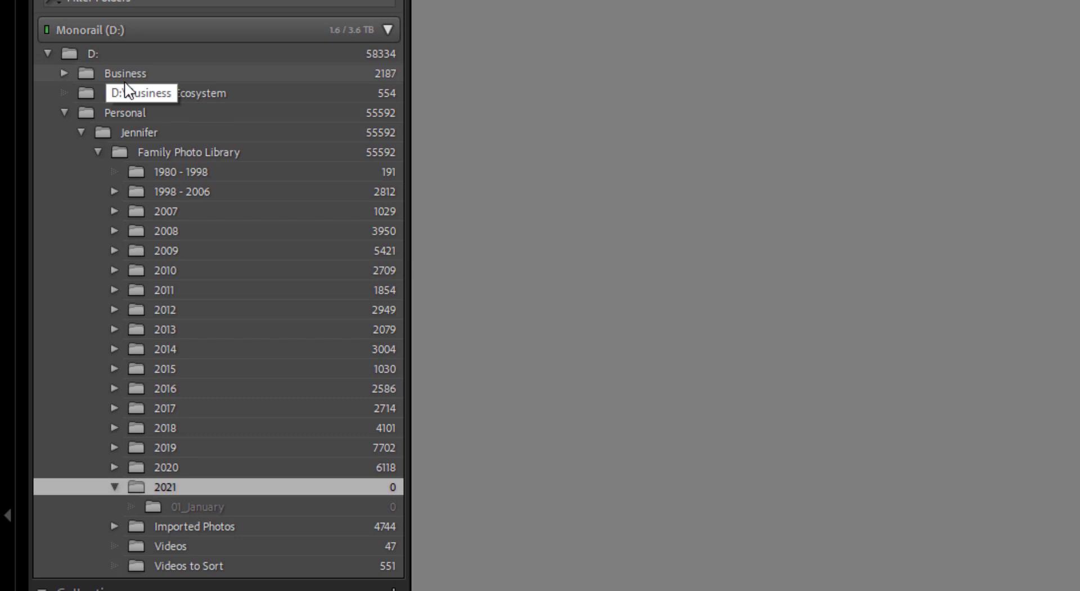
click(145, 92)
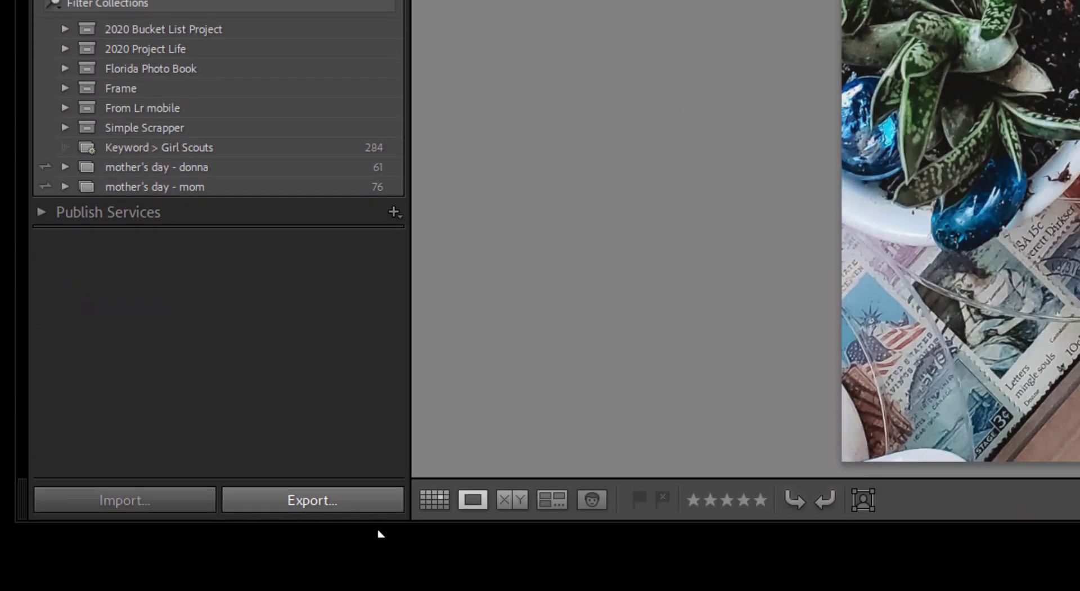
click(431, 501)
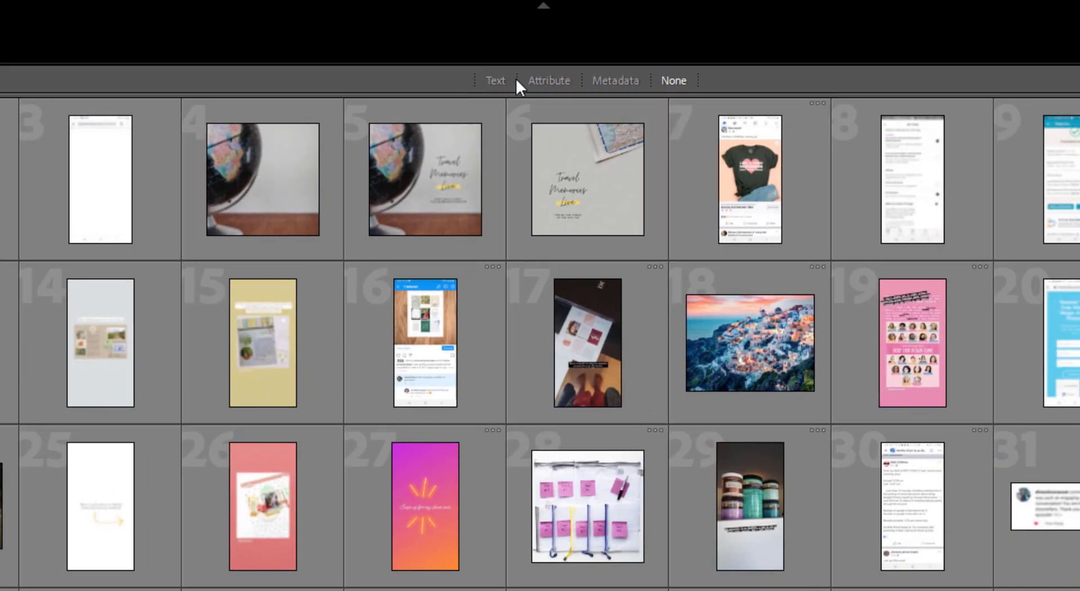
click(626, 84)
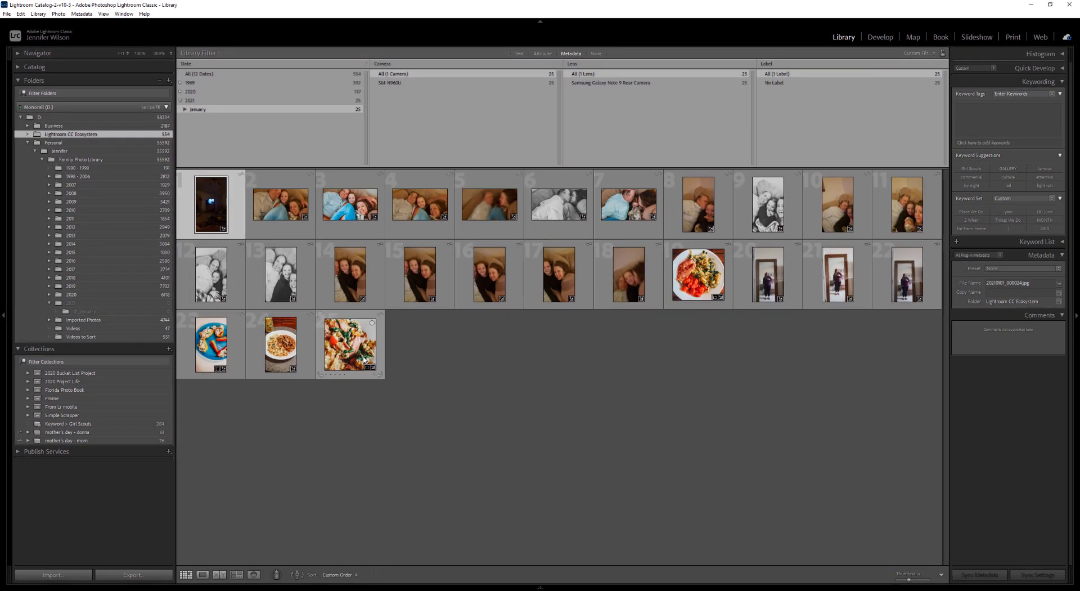
Move all 25 filtered January 2021 photos into the 2021/01_January folder.
key(ctrl+a)
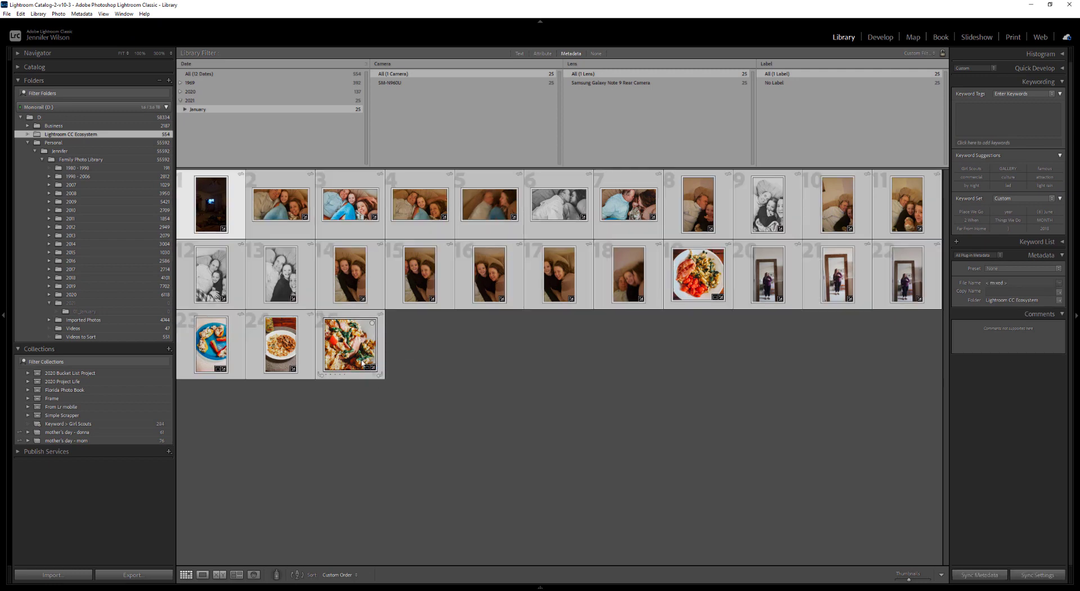
drag(363, 358, 80, 310)
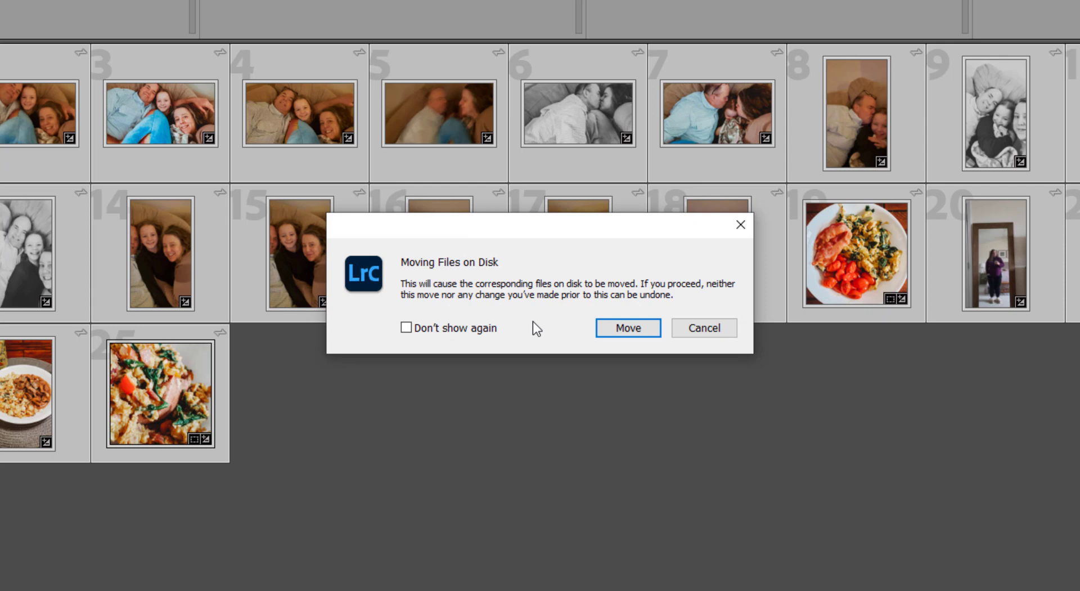
click(624, 327)
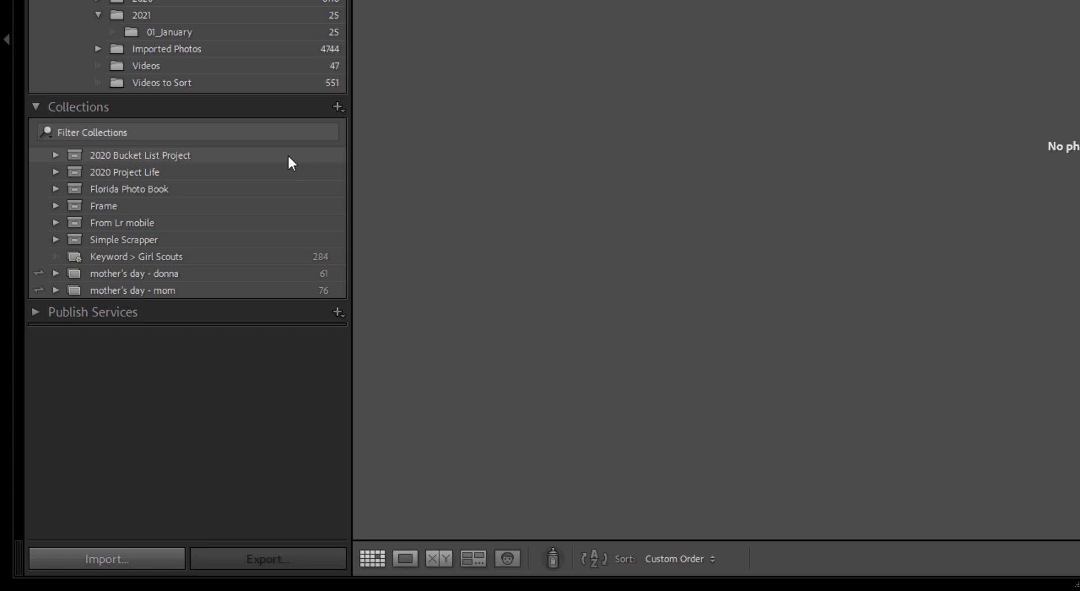
Create a collection set named '2021 Project Life'.
click(340, 111)
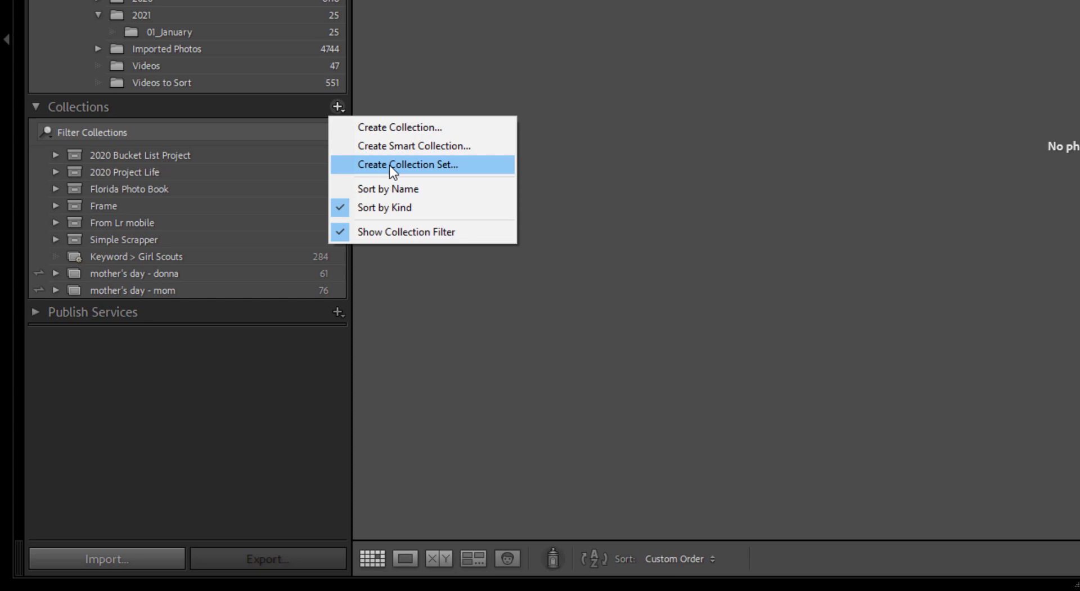
click(382, 164)
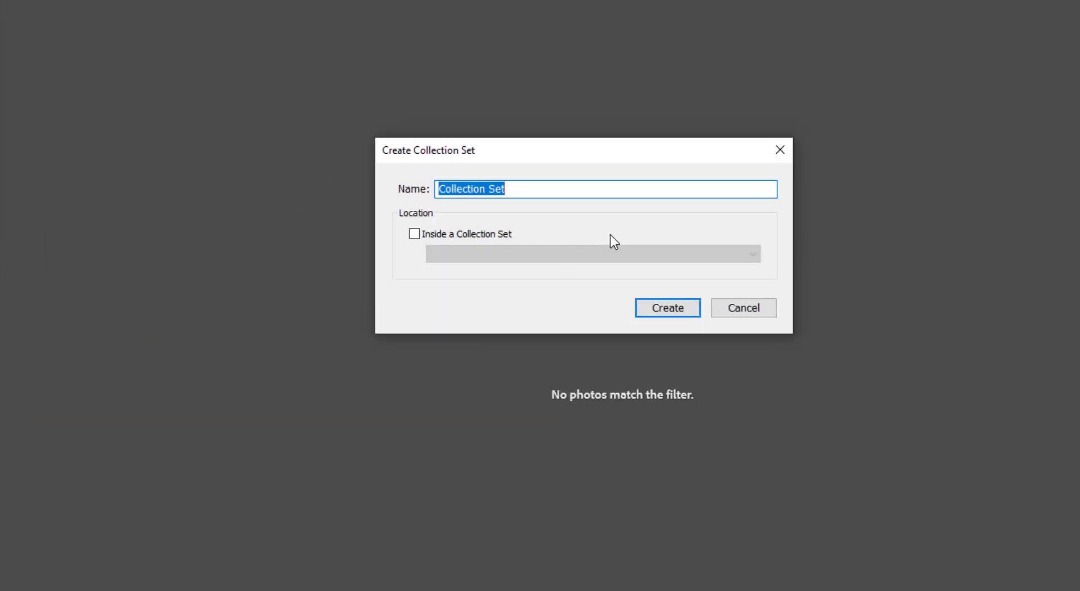
text(20201)
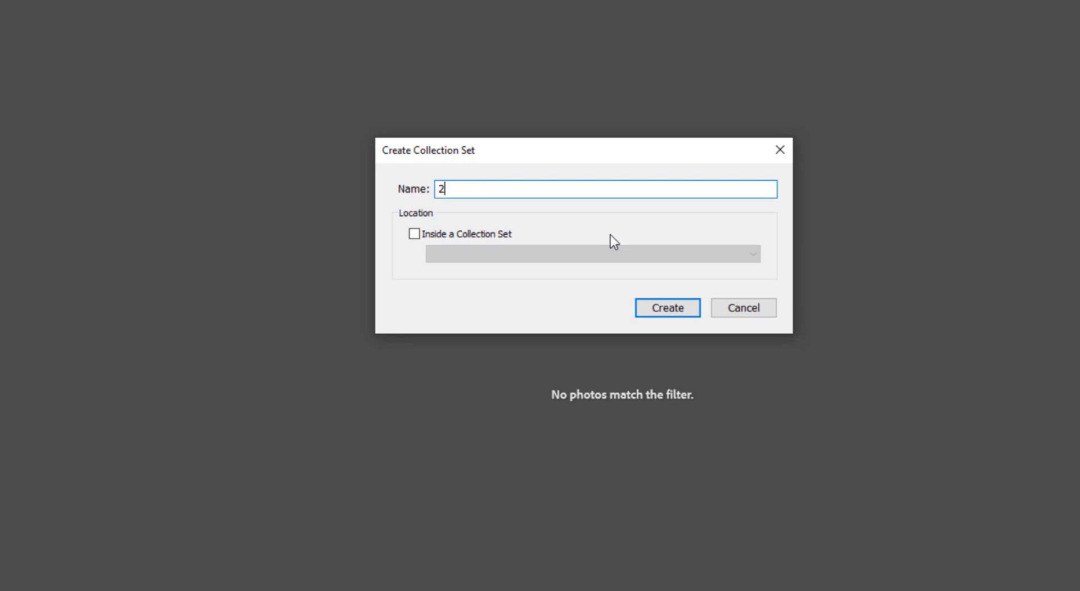
key(BackSpace)
key(BackSpace)
text(1 Project Life)
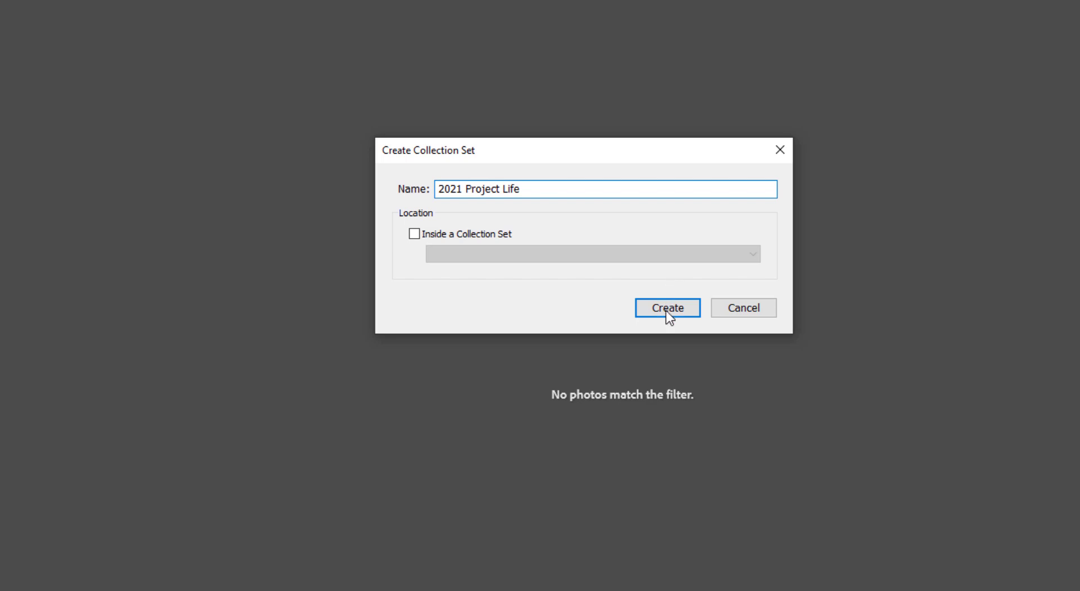
click(667, 309)
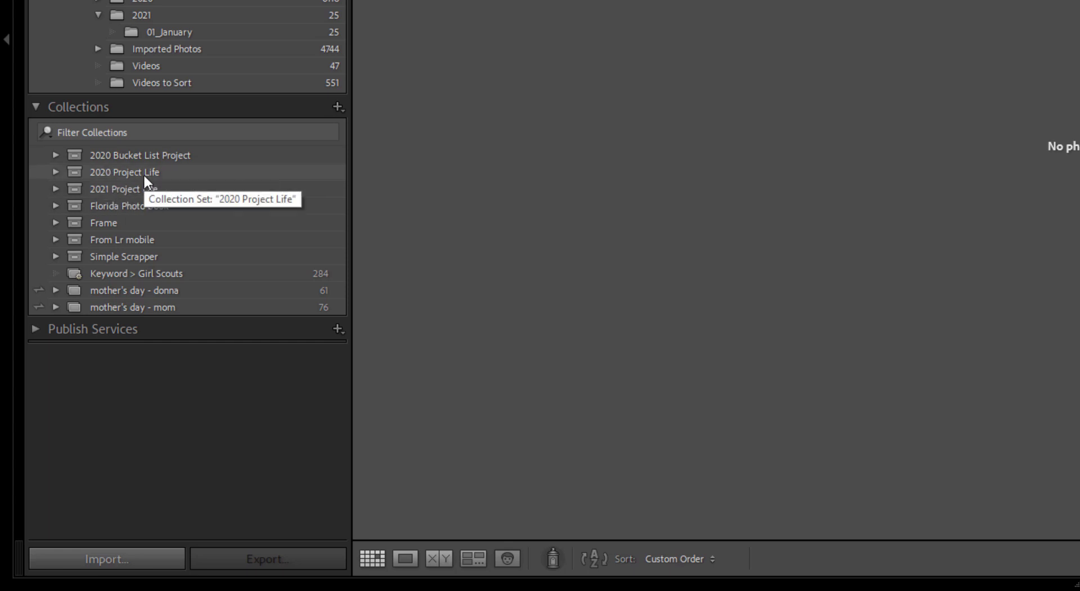
Expand the 2021 Project Life set and start a new smart collection inside it.
click(57, 188)
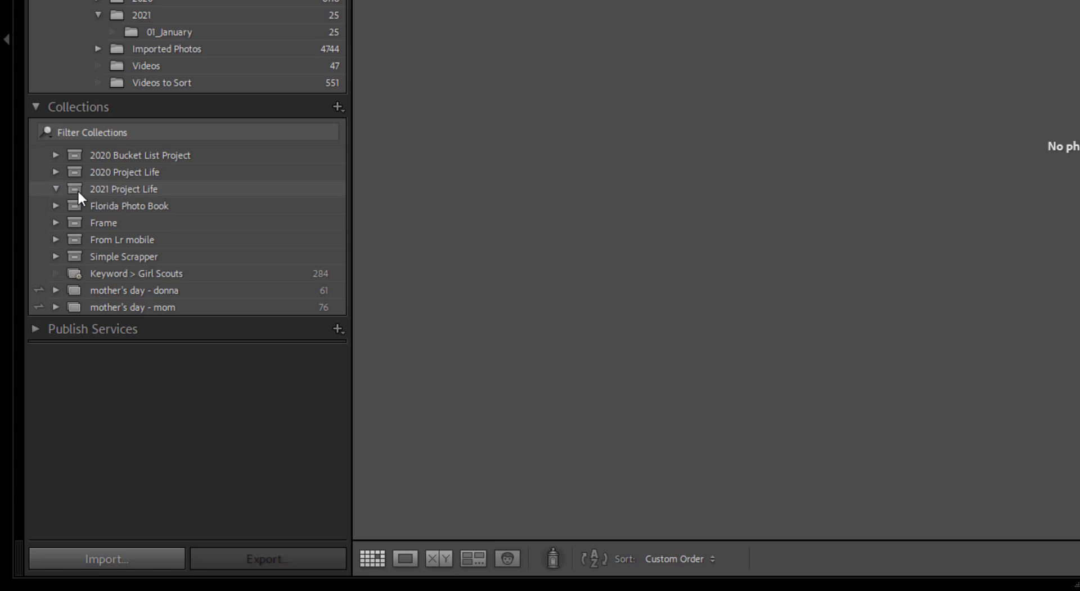
click(77, 189)
right_click(78, 190)
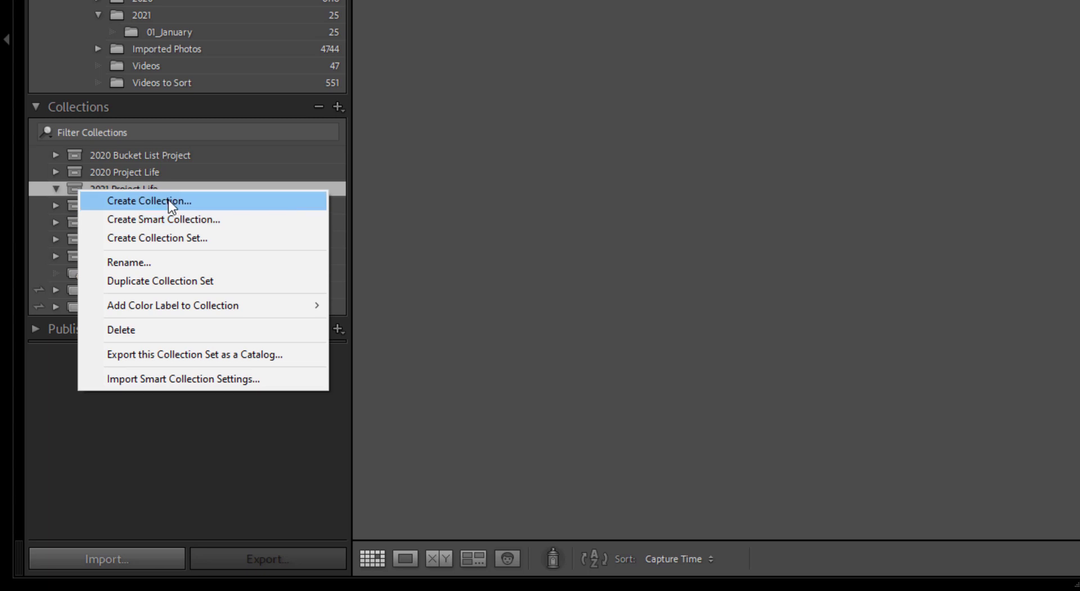
click(202, 220)
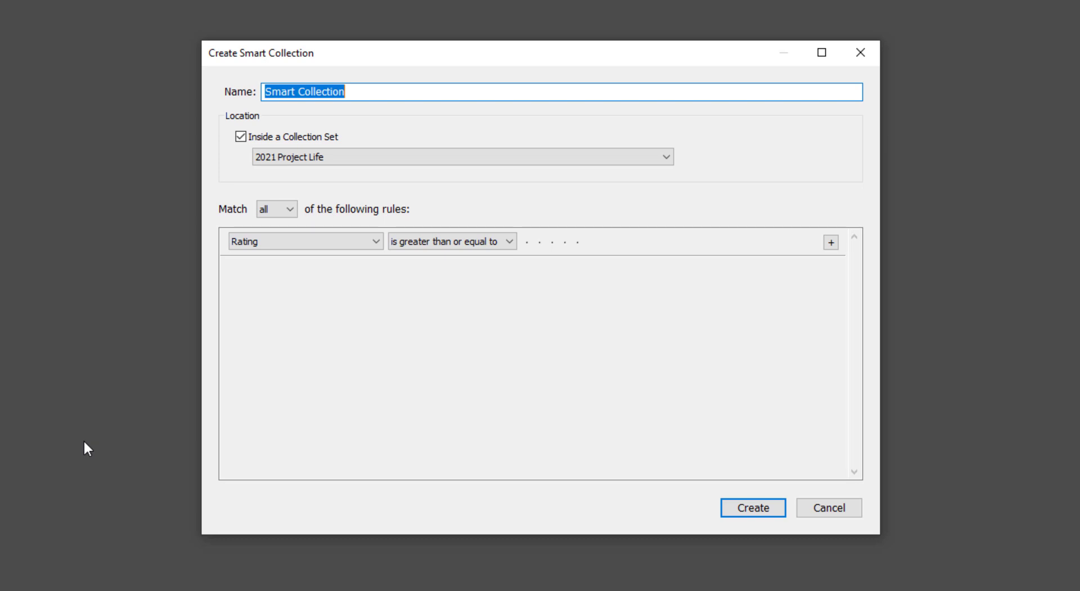
Name the smart collection 'Week 53' with a Capture Date is in the range rule.
text(Week 53)
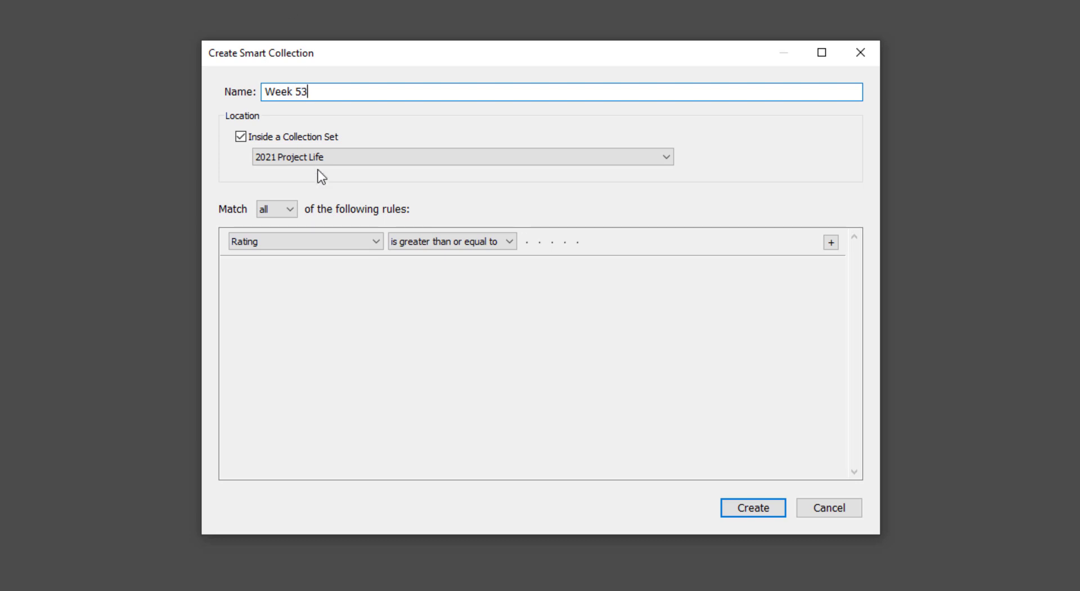
click(298, 246)
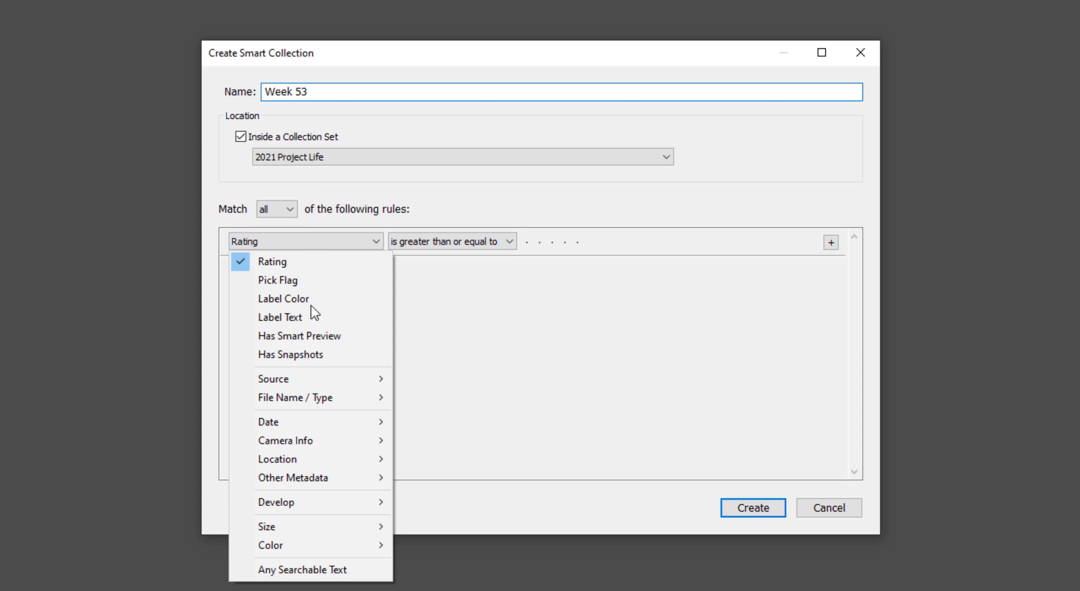
mouse_move(383, 423)
click(491, 430)
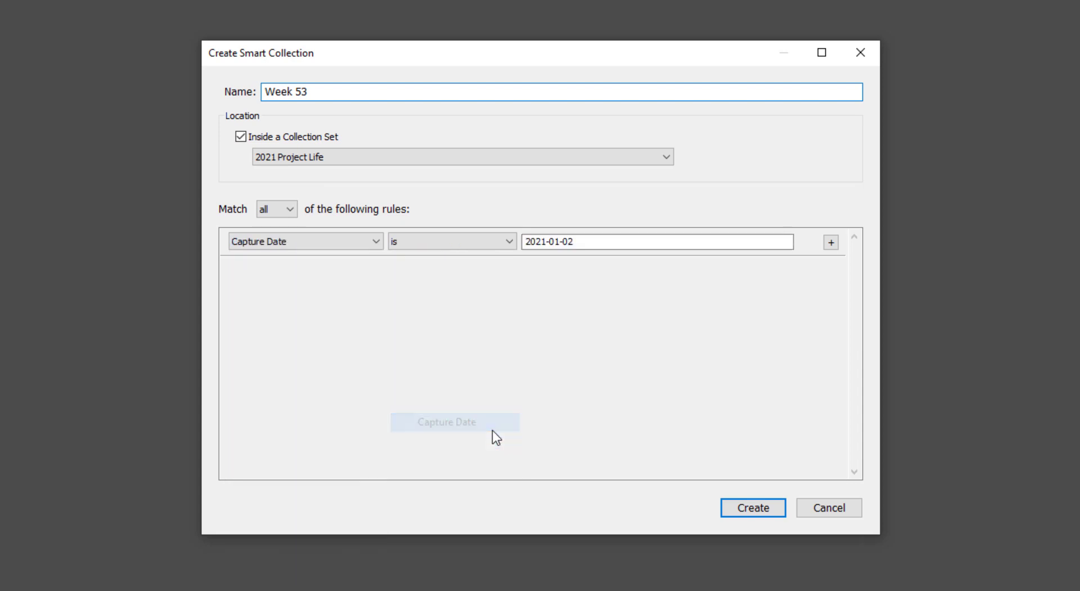
click(444, 240)
click(475, 394)
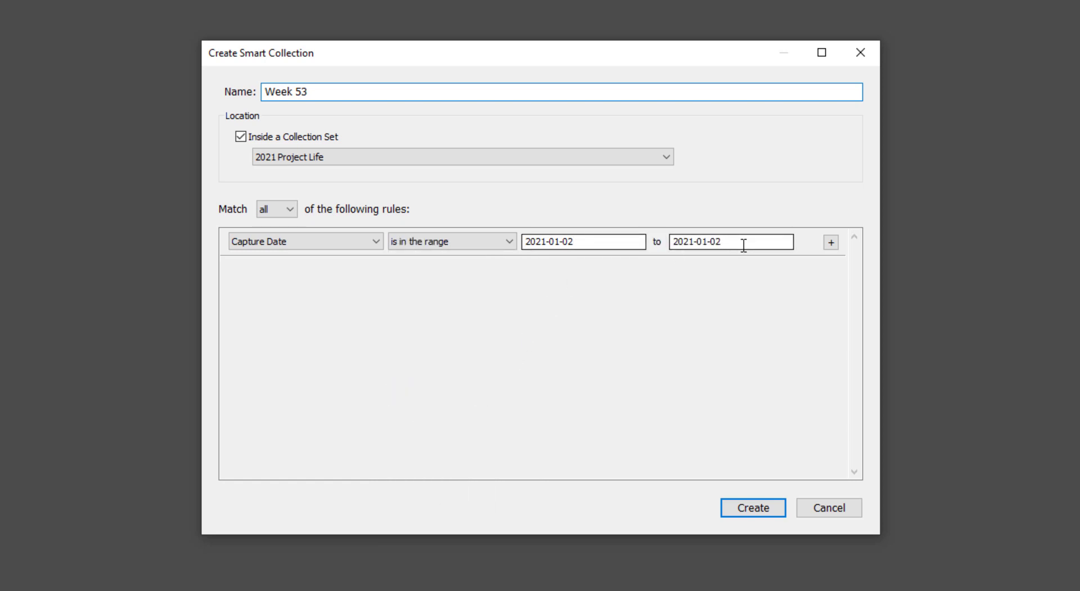
Set the capture date range from 2020-12-28 to 2021-01-03.
click(543, 242)
click(541, 242)
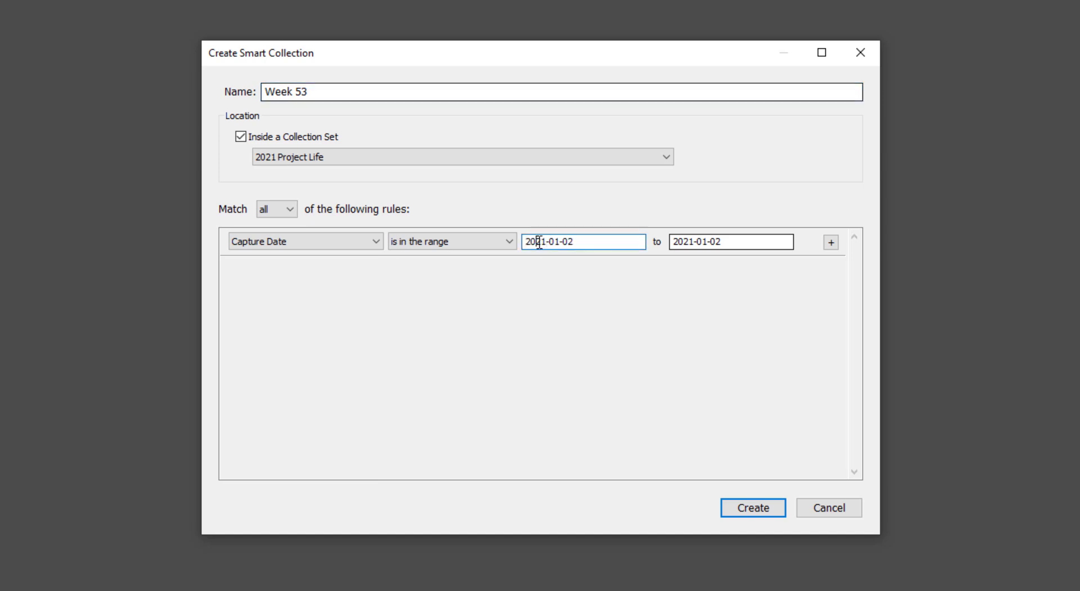
drag(536, 242, 548, 246)
text(20)
drag(550, 244, 578, 244)
text(12-287)
key(BackSpace)
key(Tab)
click(701, 242)
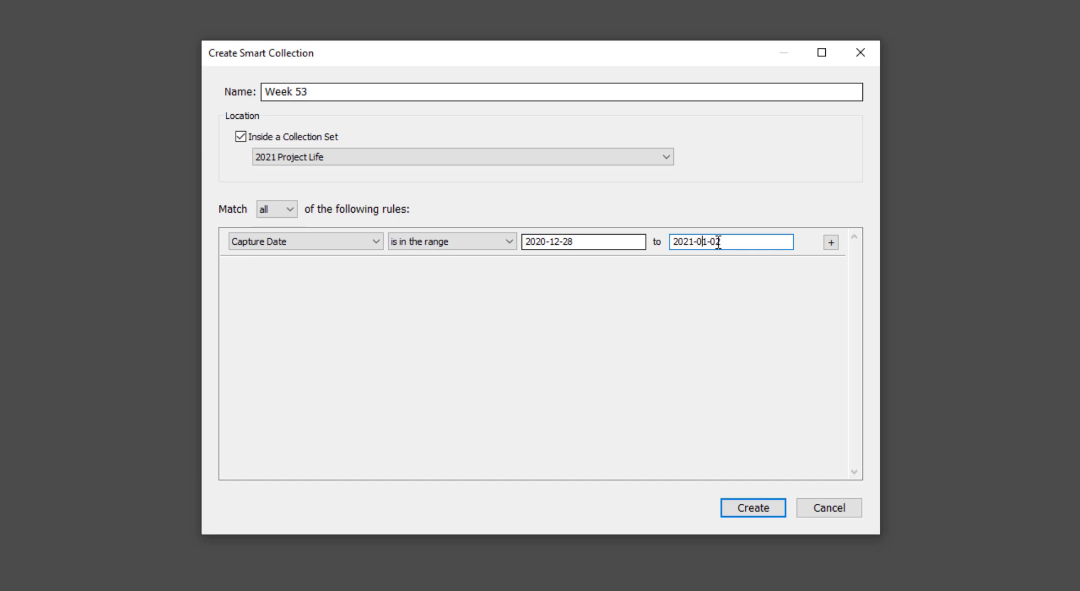
drag(716, 242, 723, 242)
text(3)
Add a Pick Flag is not rejected rule and create Week 53, holding 99 photos.
click(831, 242)
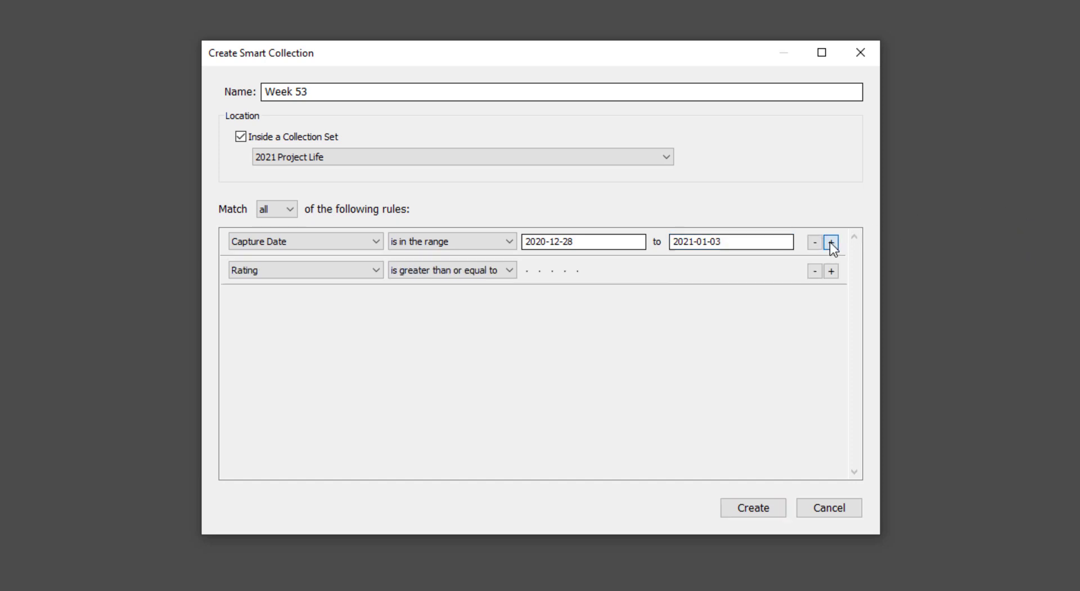
click(325, 274)
click(313, 307)
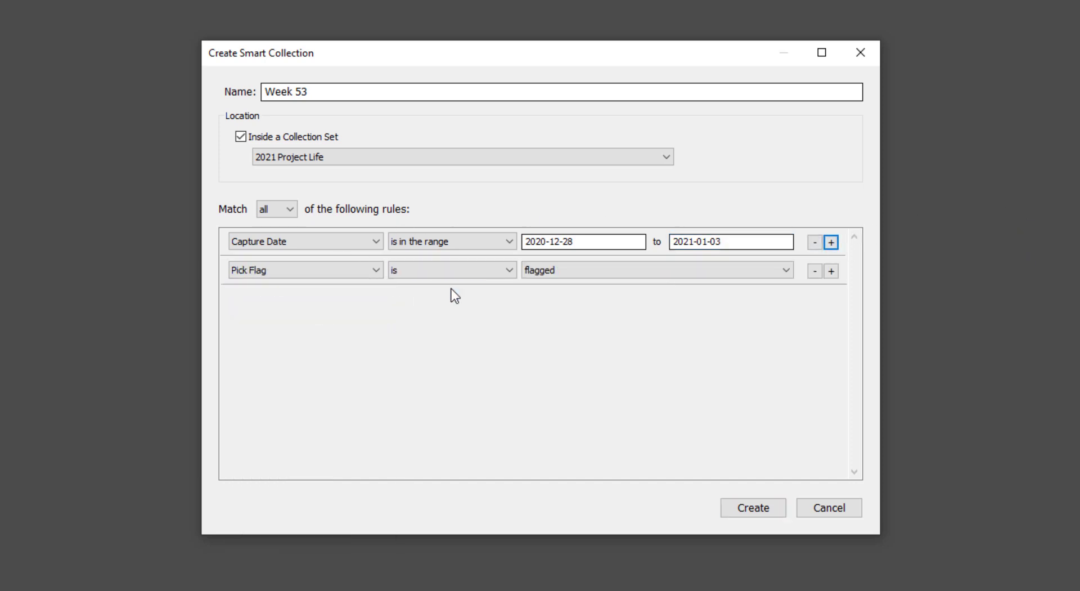
click(452, 271)
click(447, 306)
click(569, 271)
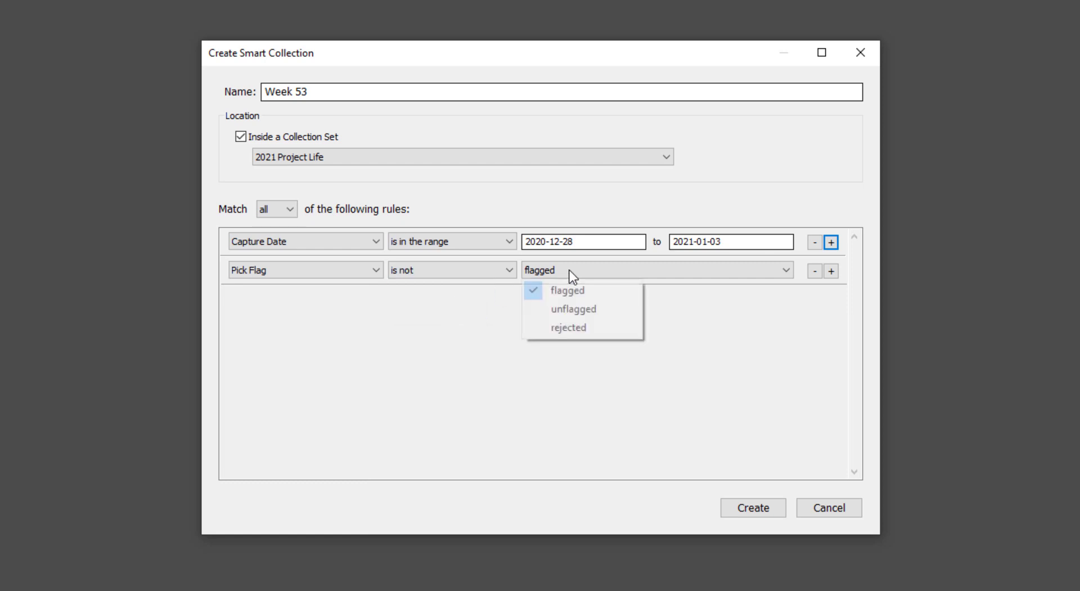
click(575, 328)
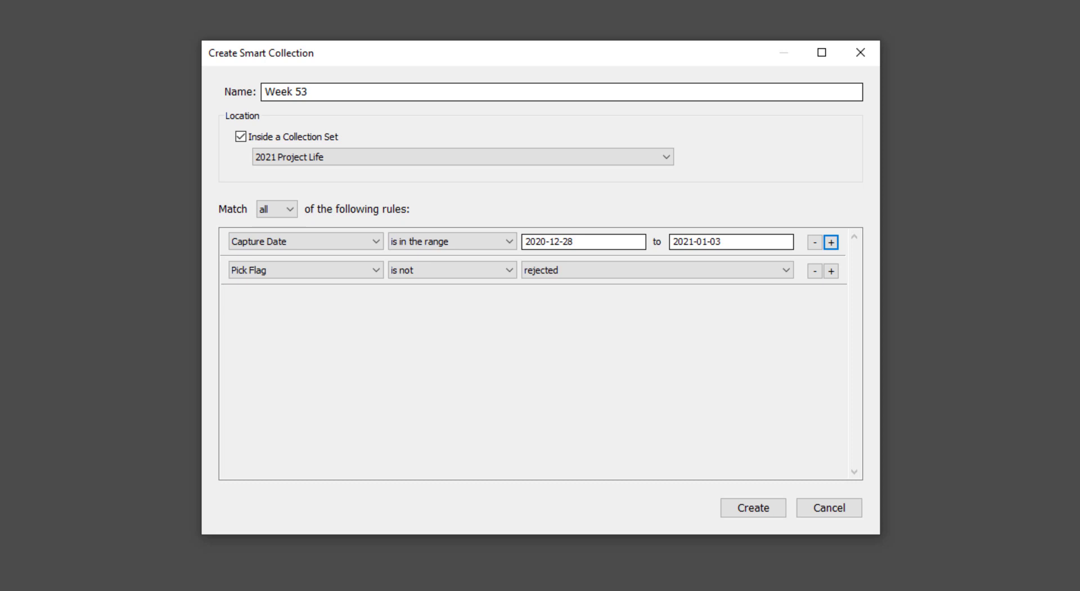
click(750, 508)
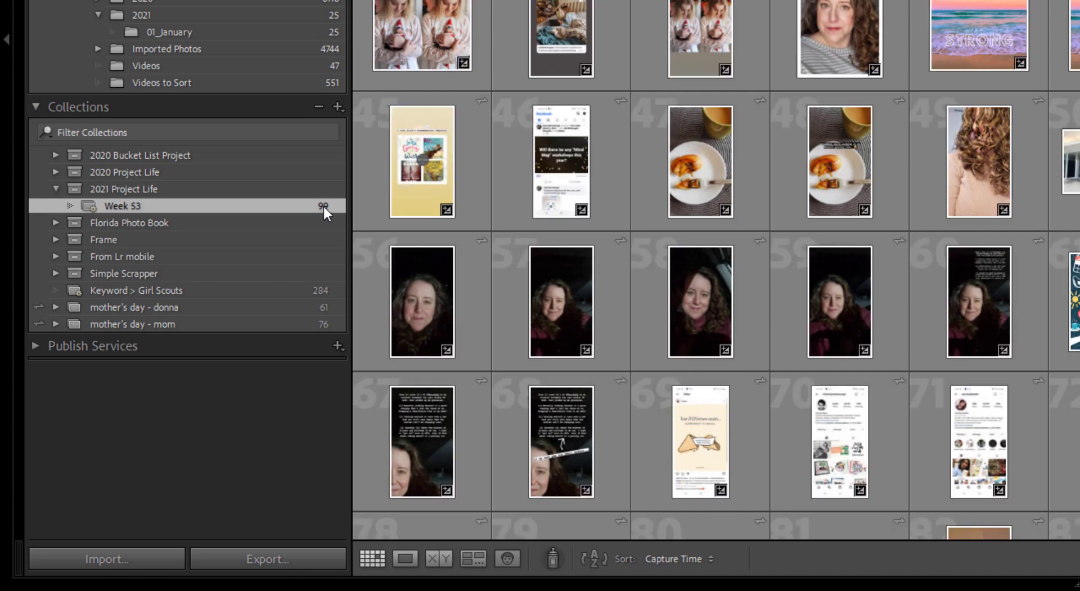
Start a new smart collection named 'Week 01' inside the 2021 Project Life set.
right_click(120, 187)
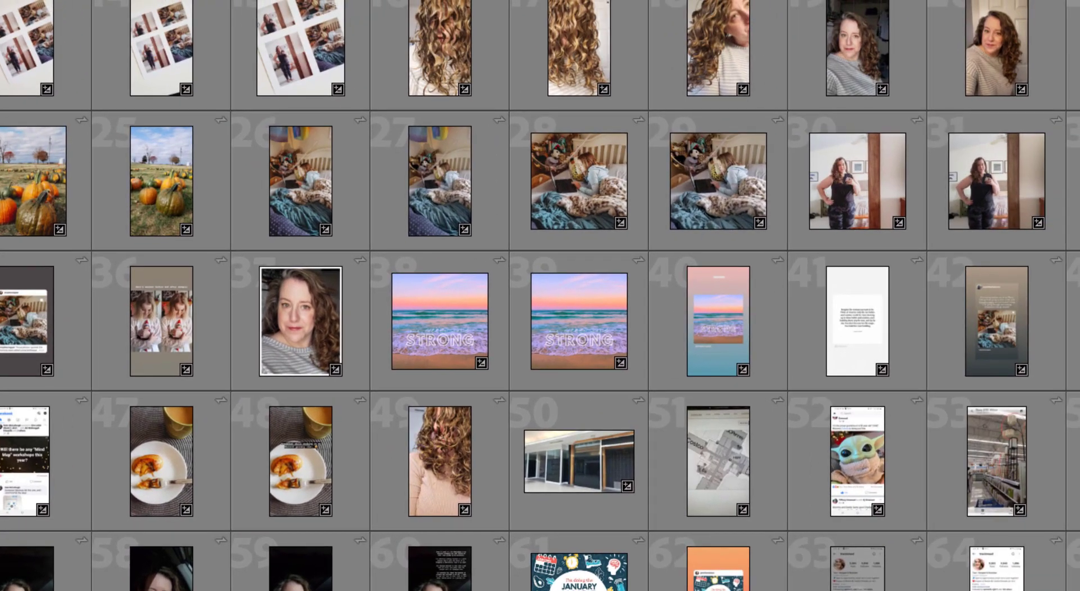
click(169, 216)
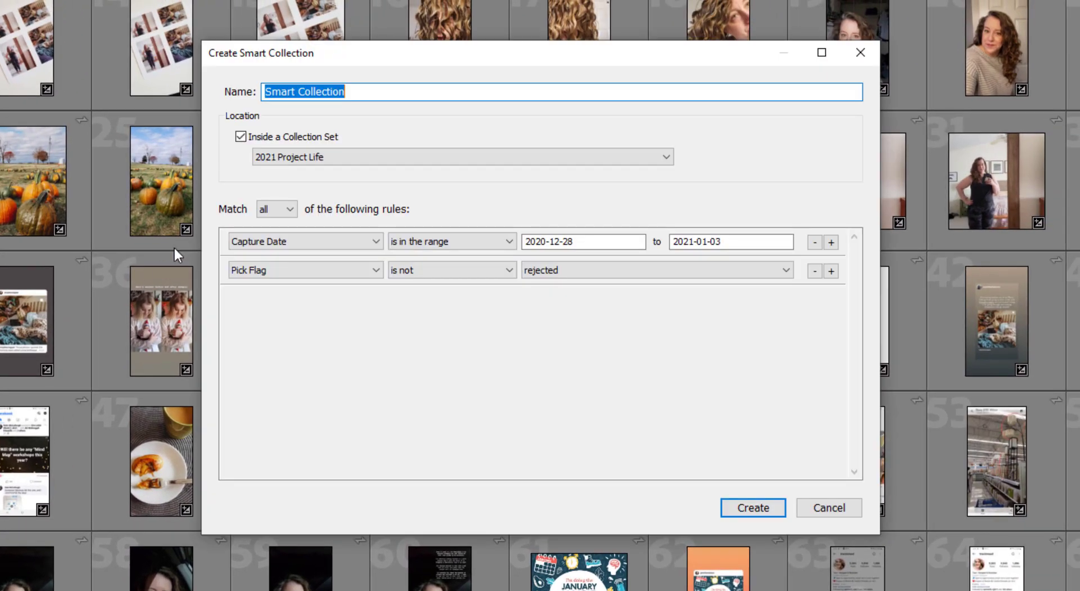
text(Week 0)
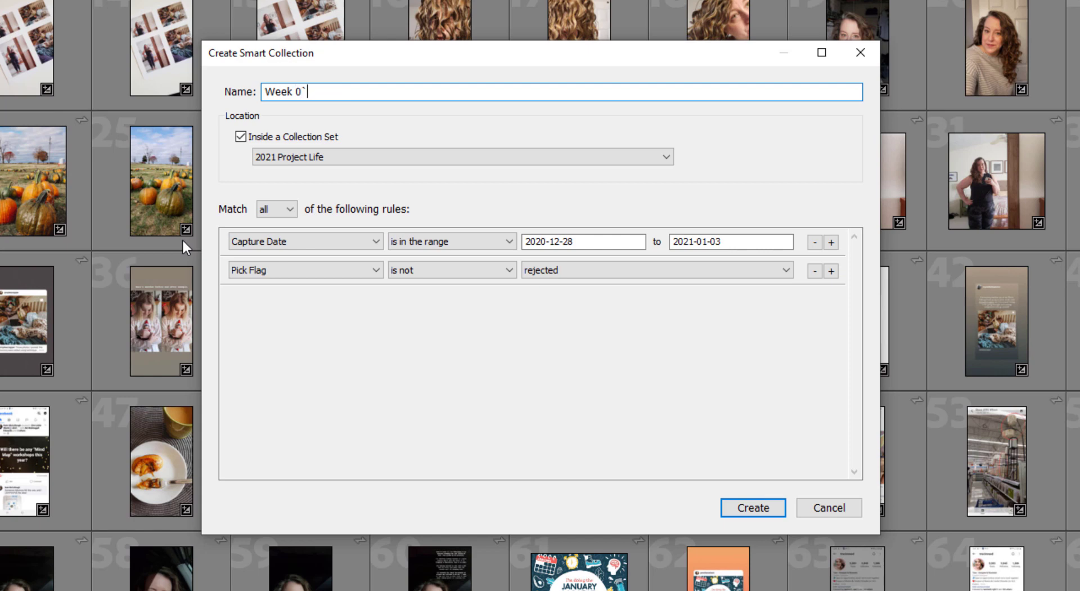
text(1)
Set the Capture Date range to 2020-01-04 through 2021-01-10.
click(572, 241)
click(554, 242)
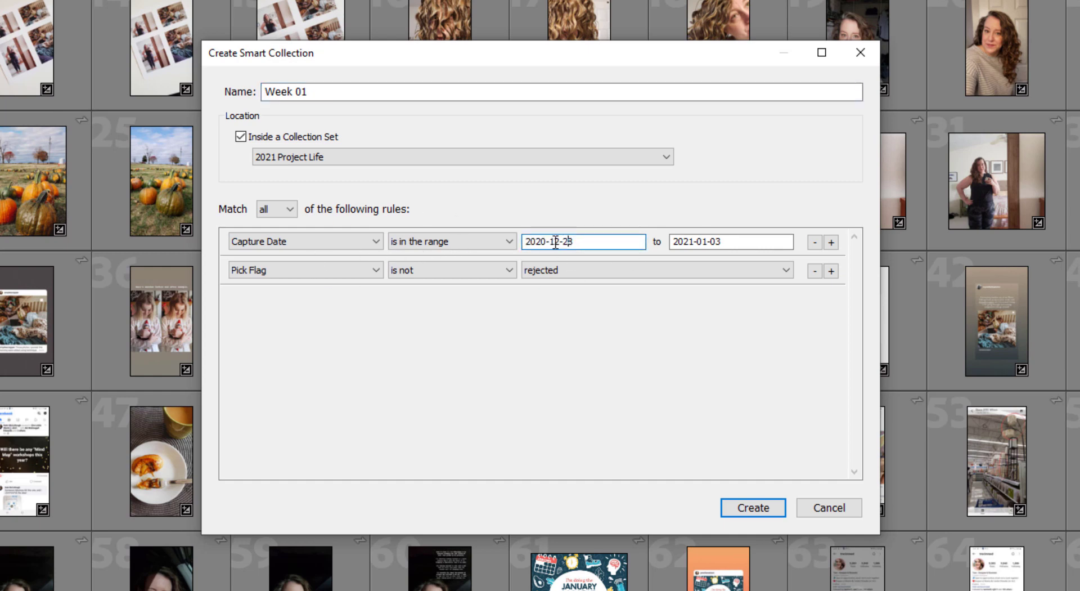
drag(549, 241, 599, 247)
text(01-04)
click(709, 242)
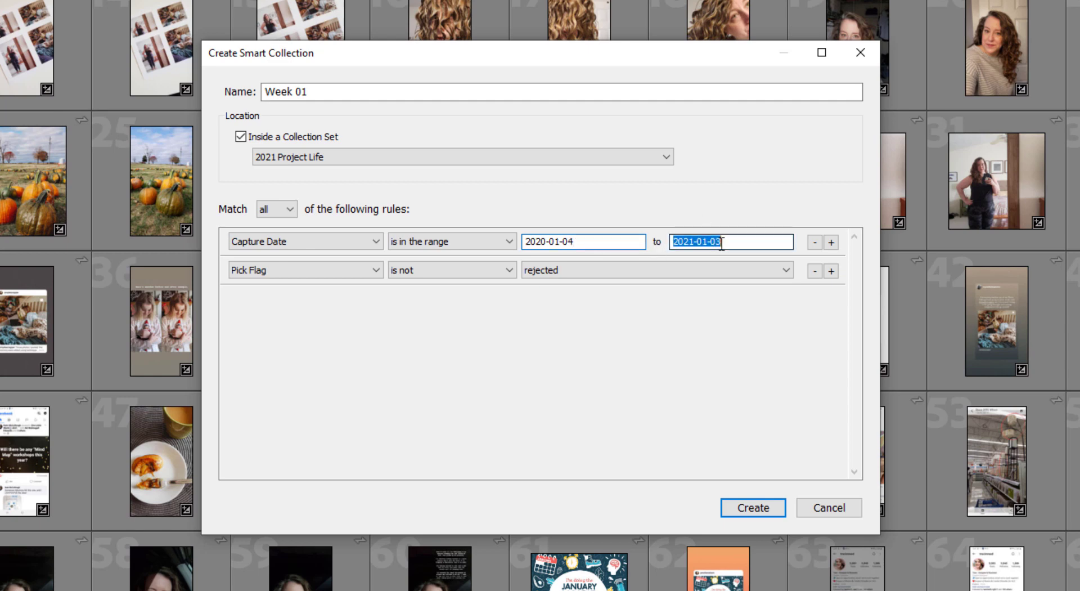
click(728, 241)
double_click(730, 240)
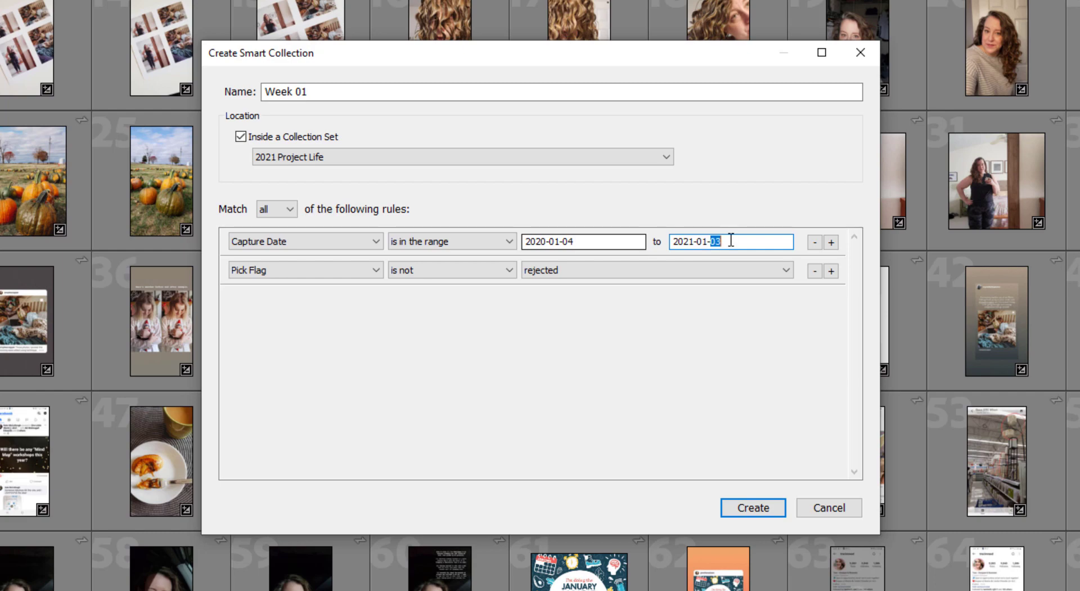
text(10)
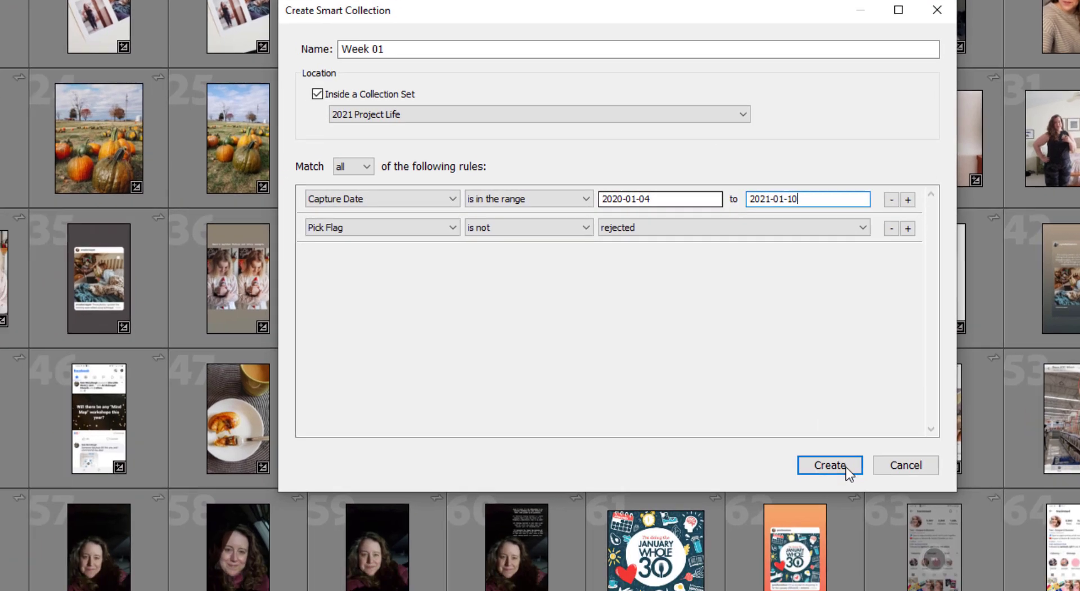
Create Week 01, then edit its rules to correct the start date to 2021-01-04.
click(846, 467)
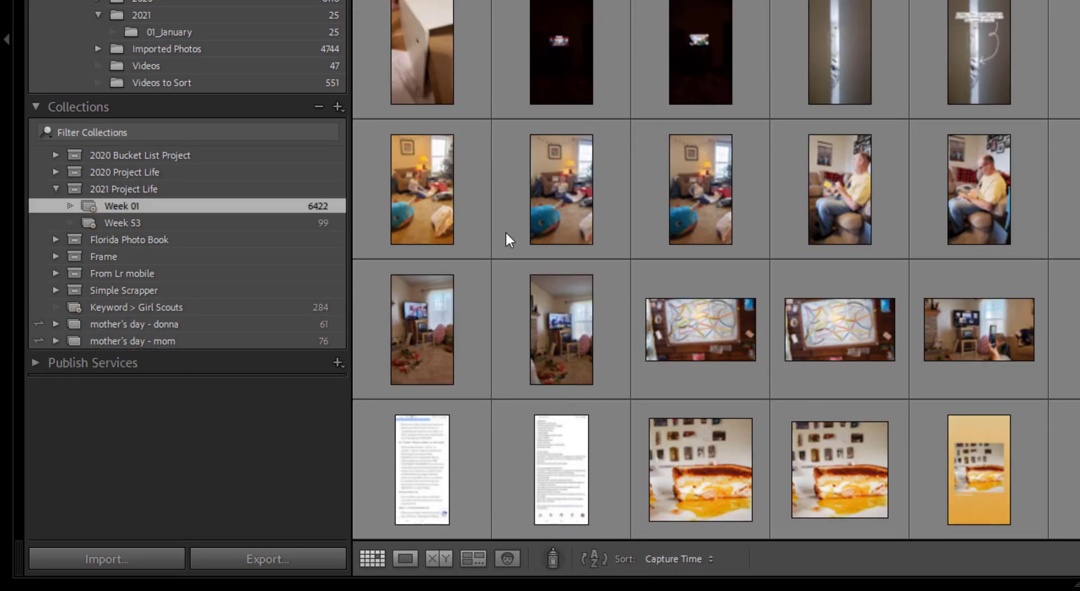
right_click(111, 205)
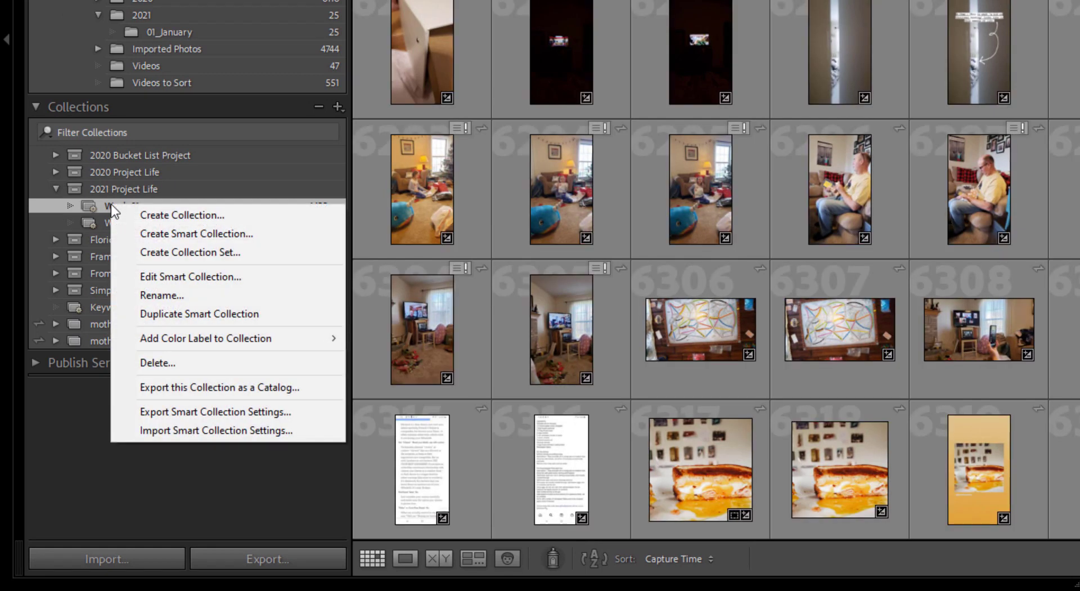
click(189, 276)
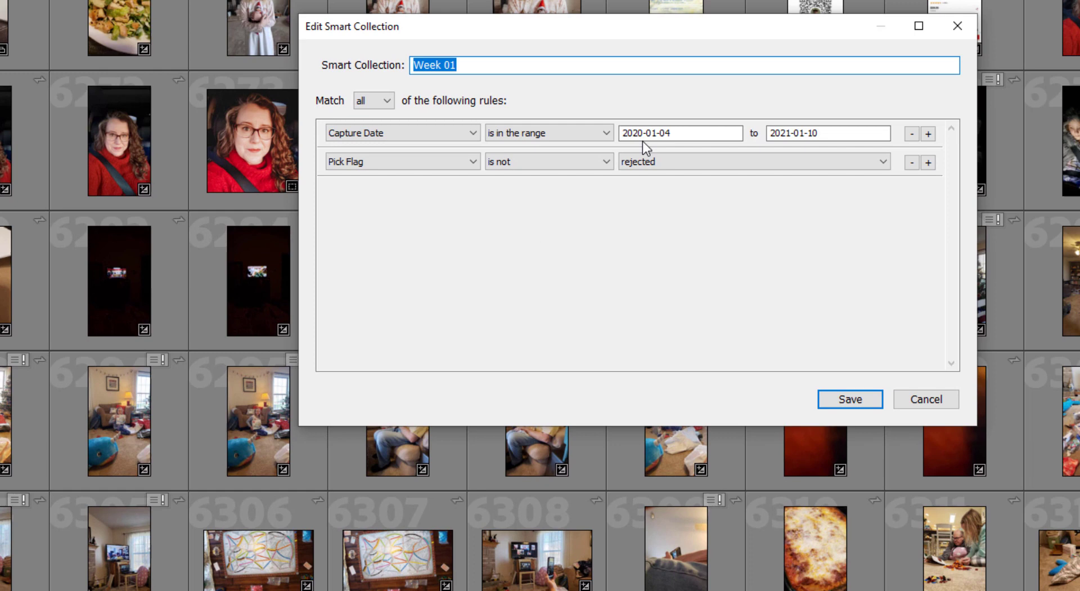
click(549, 183)
click(543, 184)
key(shift+Right)
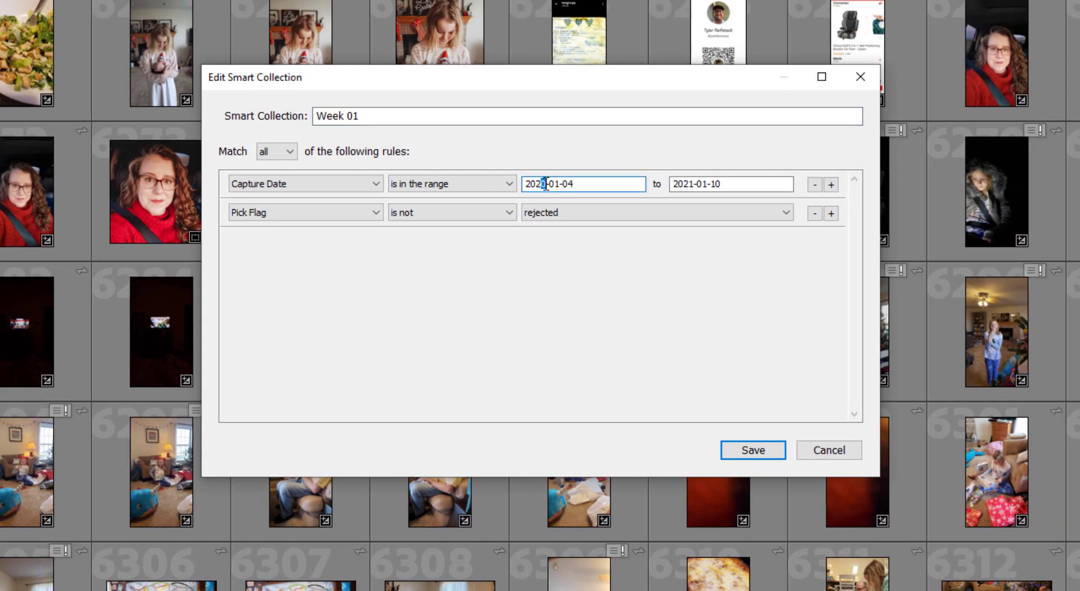
text(1)
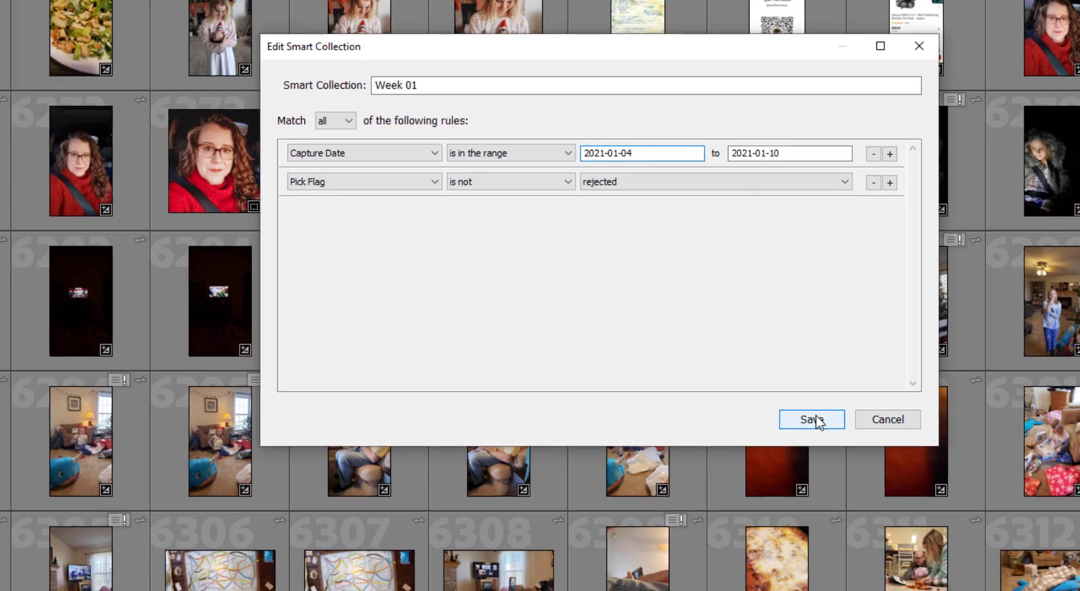
click(757, 451)
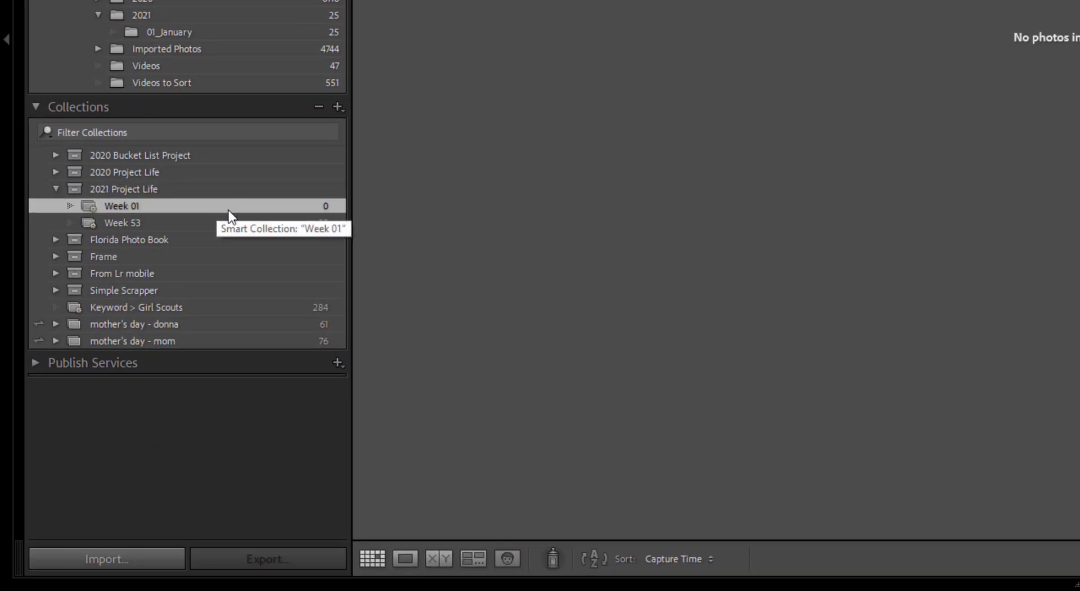
Move Week 53 into the 2020 Project Life set, collapse that set, and view Week 01.
click(117, 223)
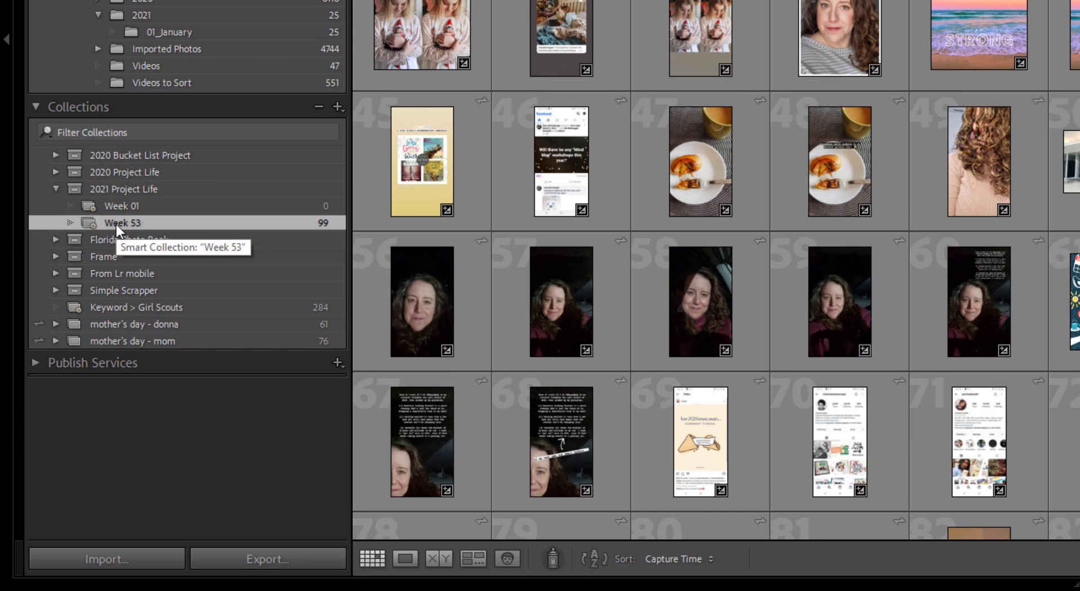
drag(116, 224, 123, 168)
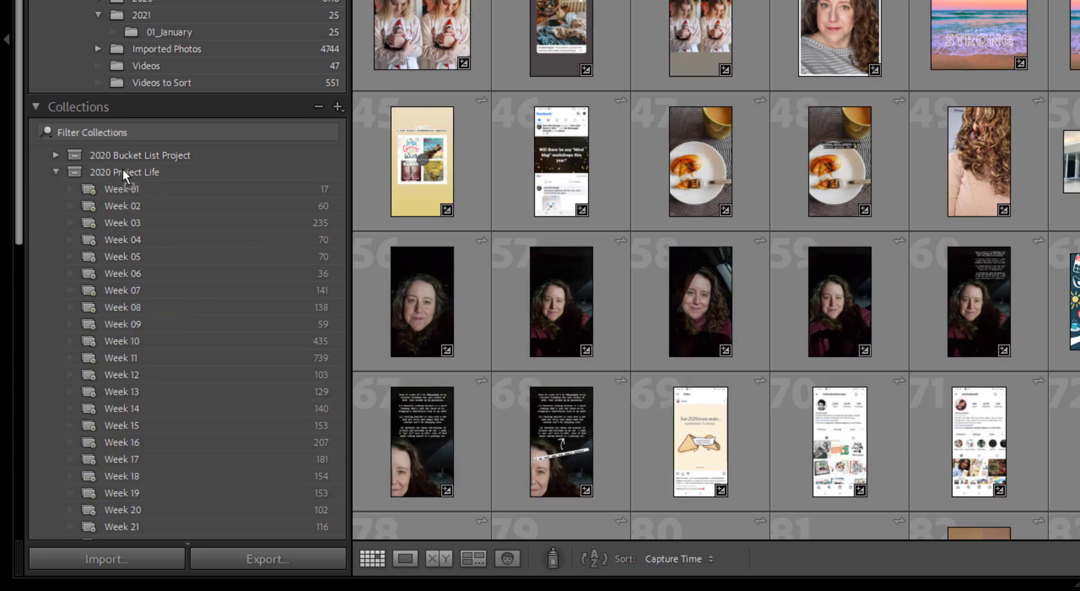
click(57, 172)
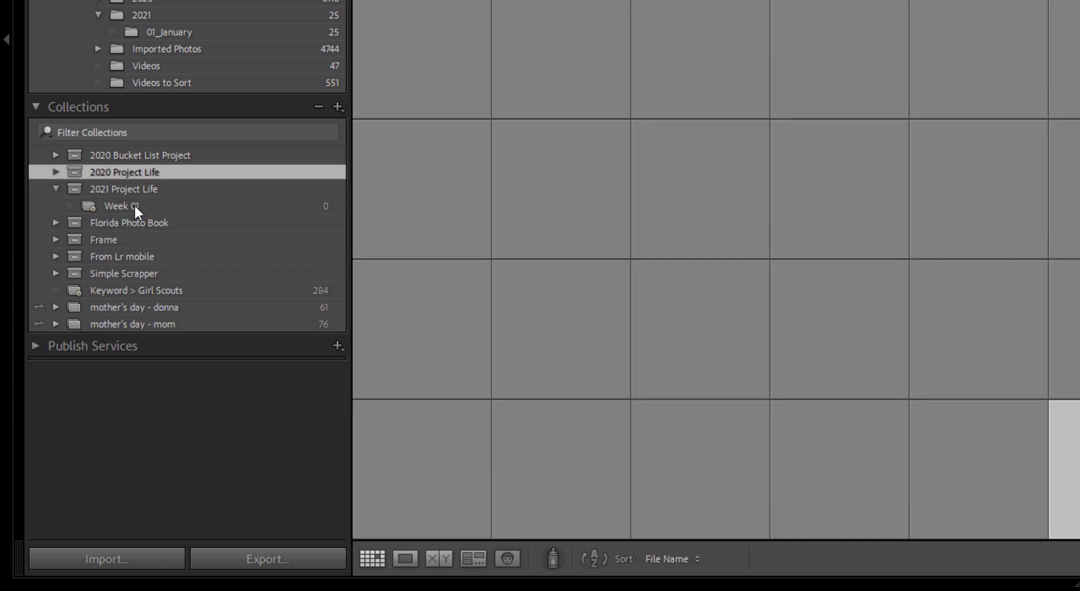
click(134, 203)
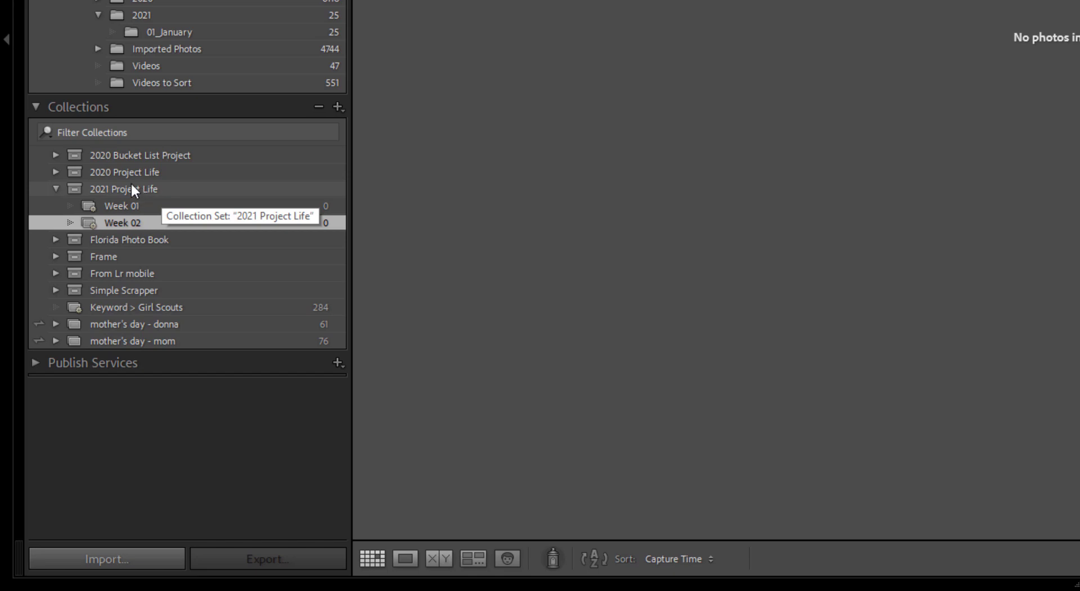
click(56, 155)
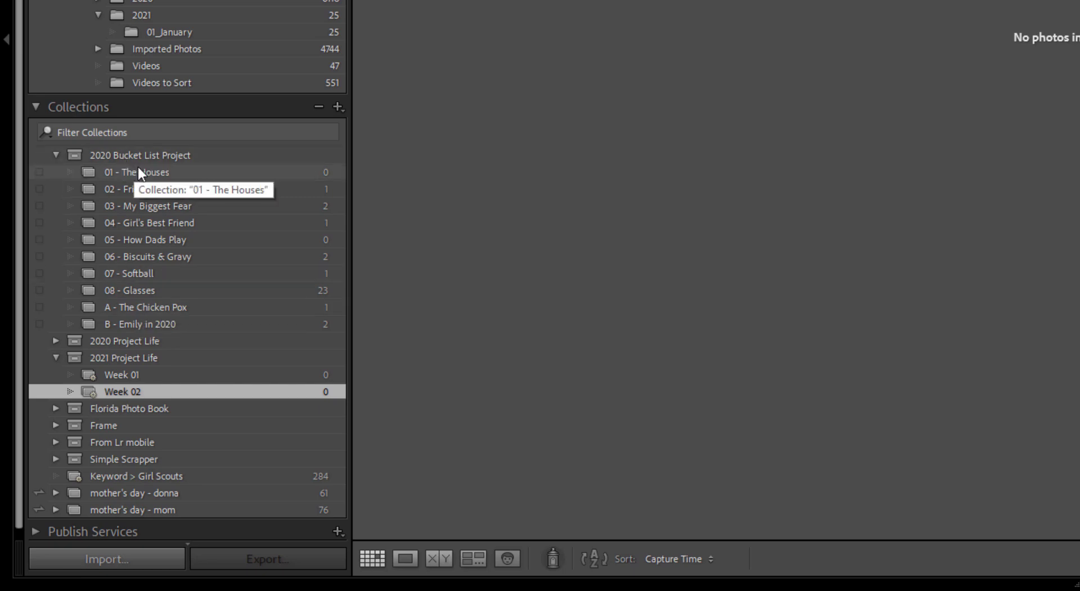
click(145, 344)
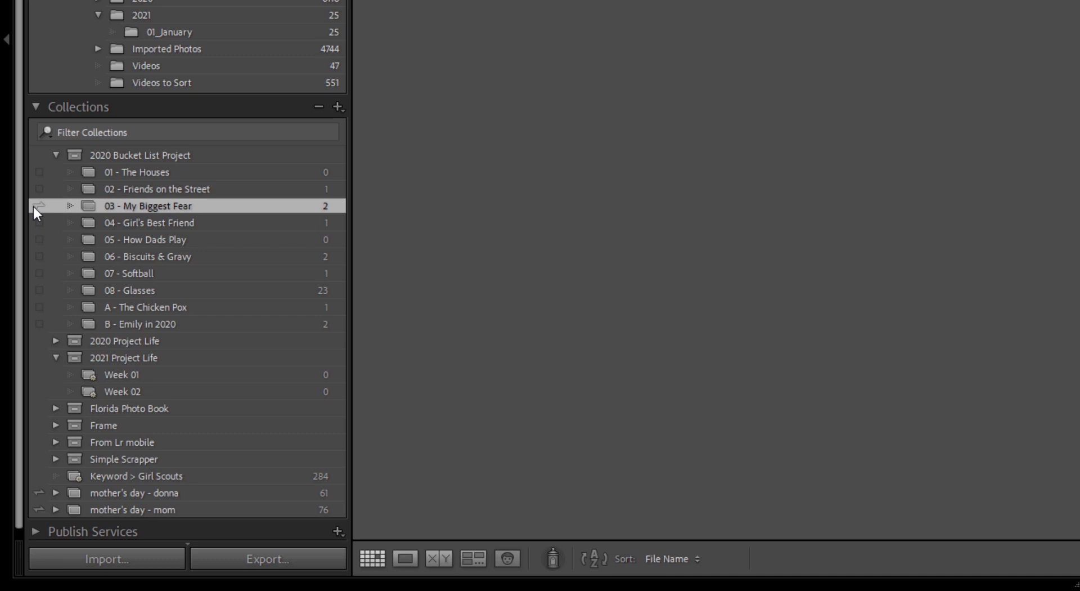
click(58, 153)
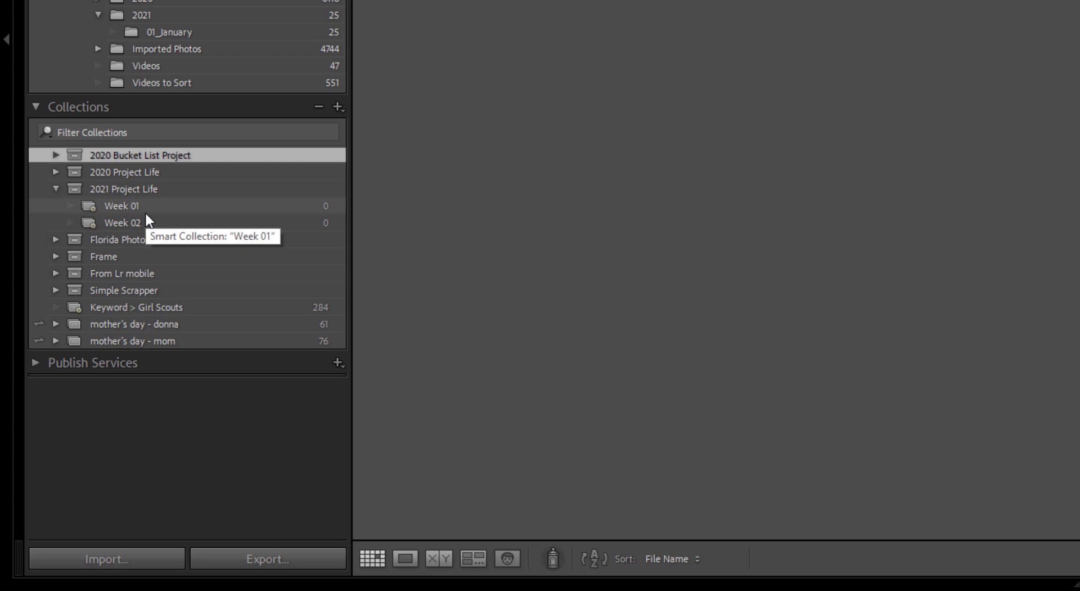
Expand 2020 Project Life and display the 99 photos in its Week 53 collection.
click(63, 170)
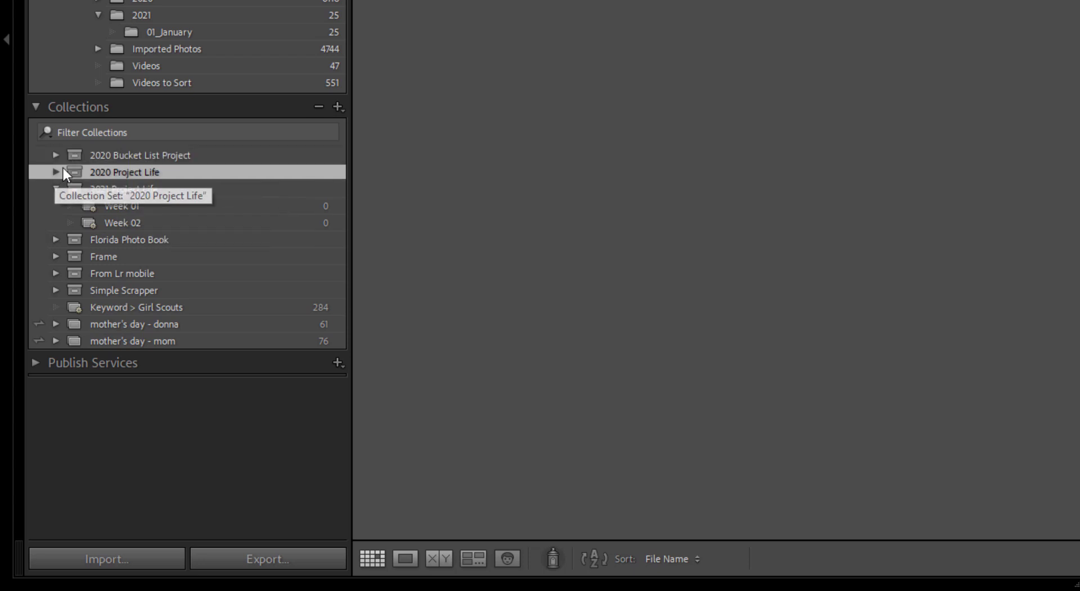
click(55, 171)
scroll(159, 353, down, 5)
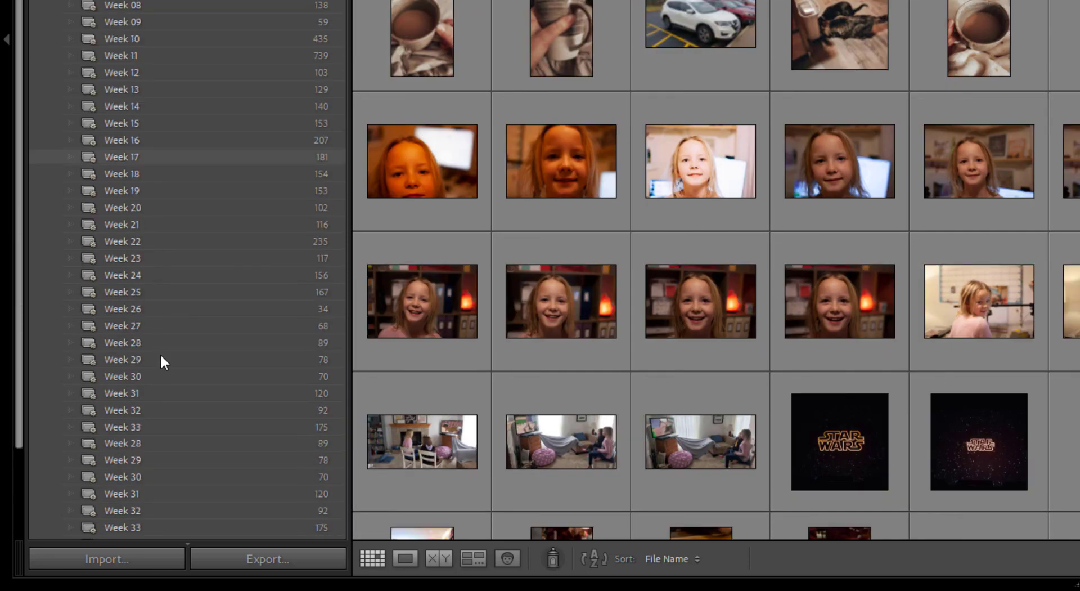
scroll(160, 353, down, 3)
click(136, 331)
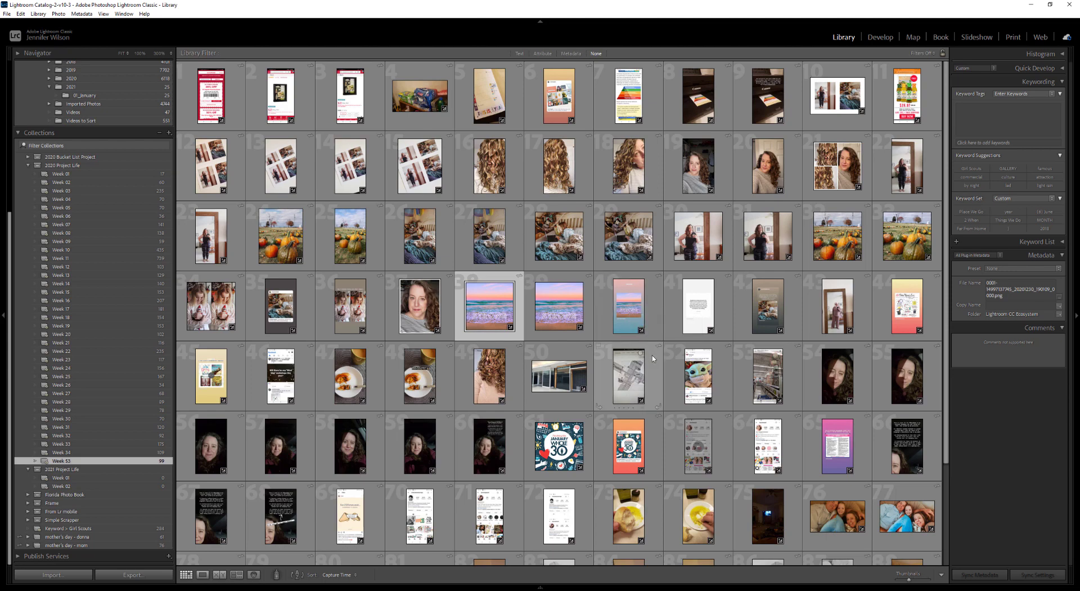
scroll(653, 358, down, 3)
scroll(653, 358, up, 3)
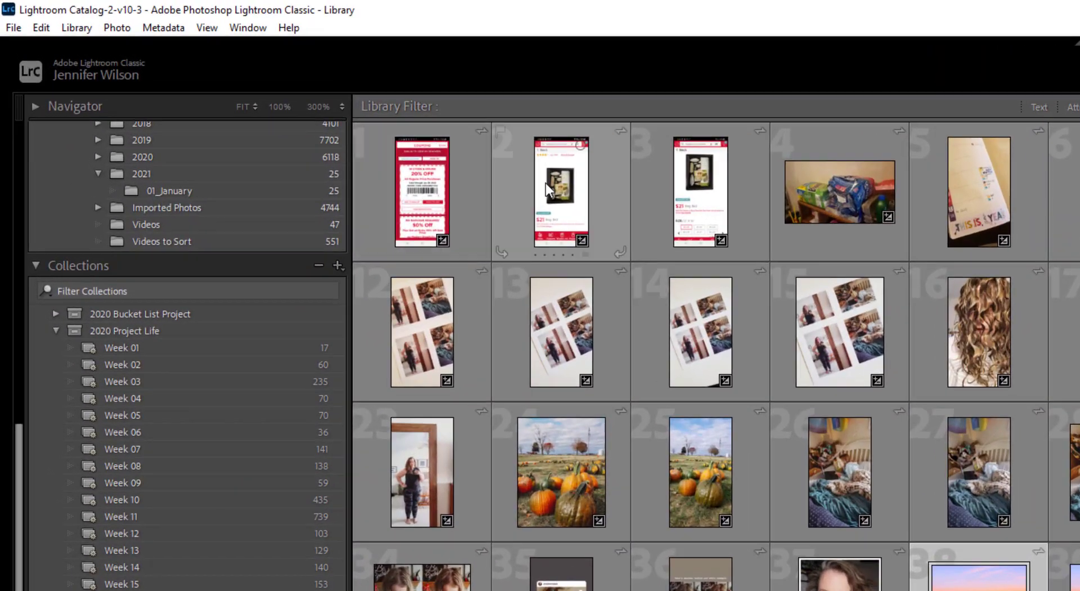
Remove the coupon screenshot, the next screenshot and the cluttered room photo from Week 53.
click(421, 188)
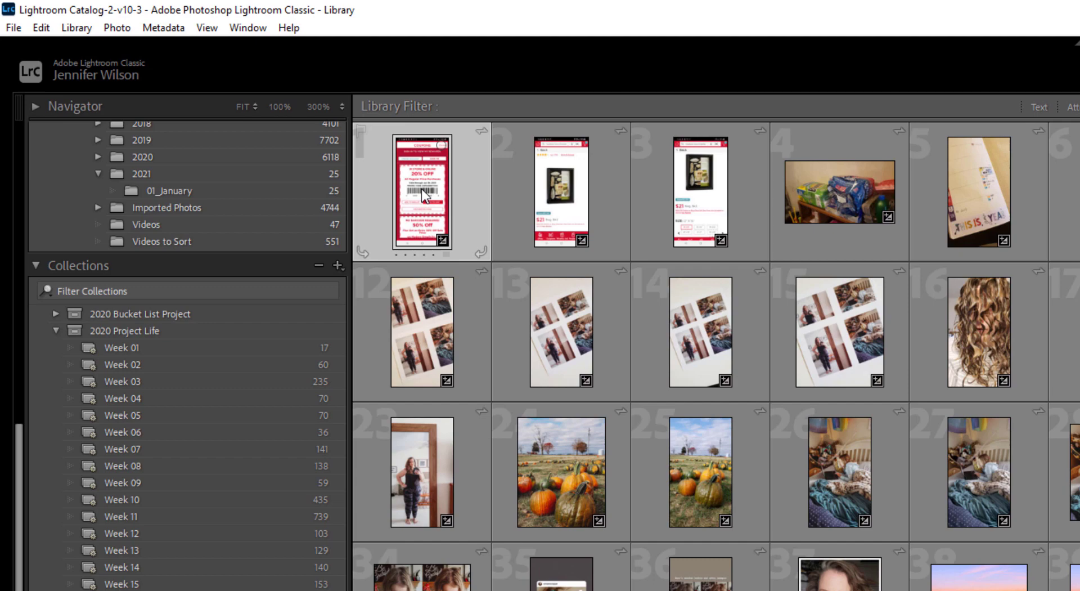
key(Delete)
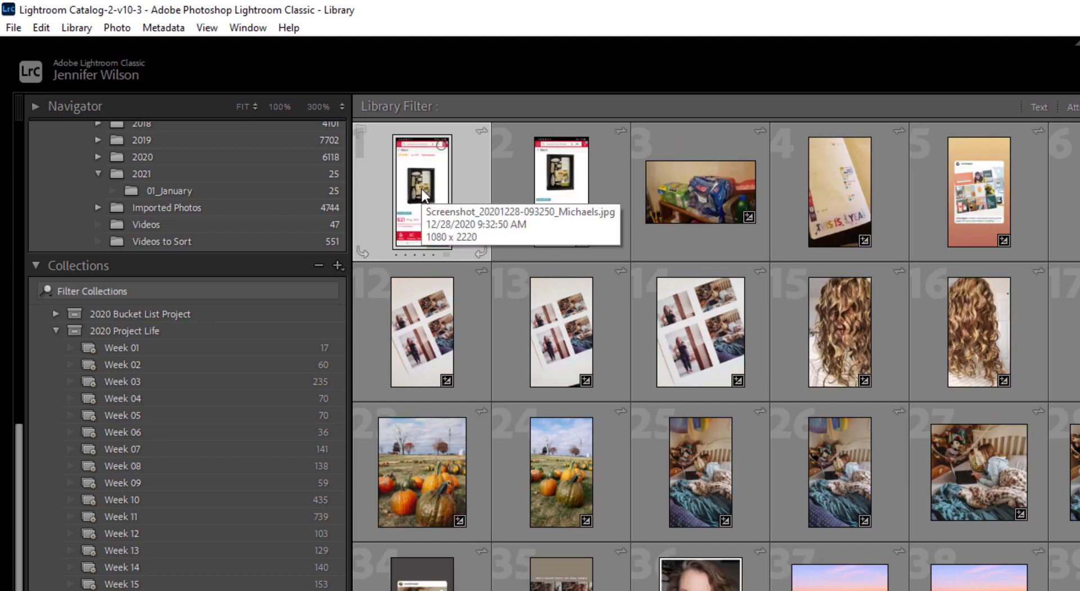
key(Delete)
key(Delete)
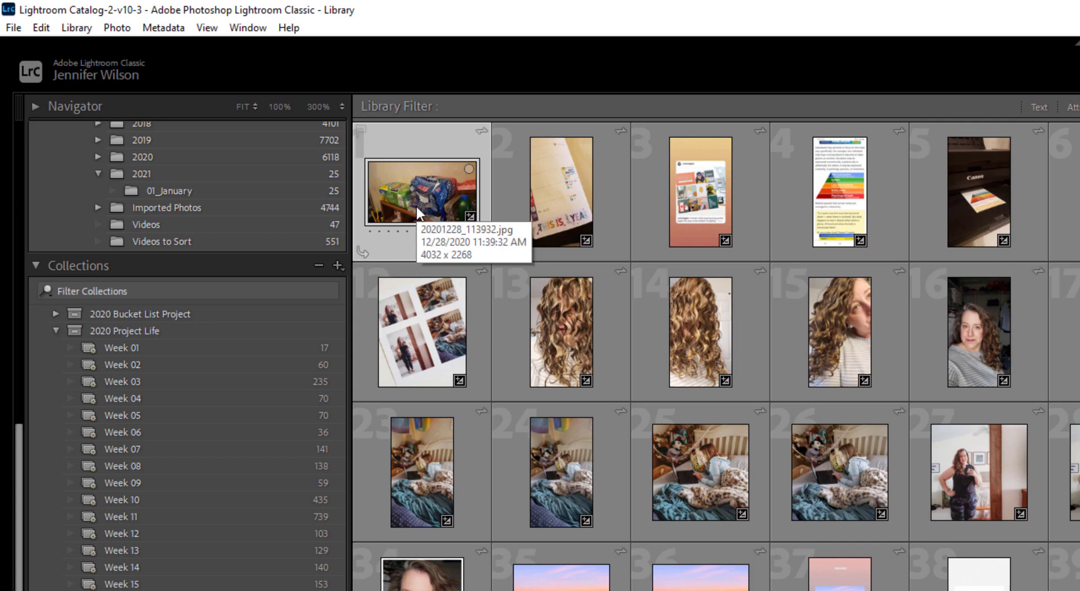
key(Delete)
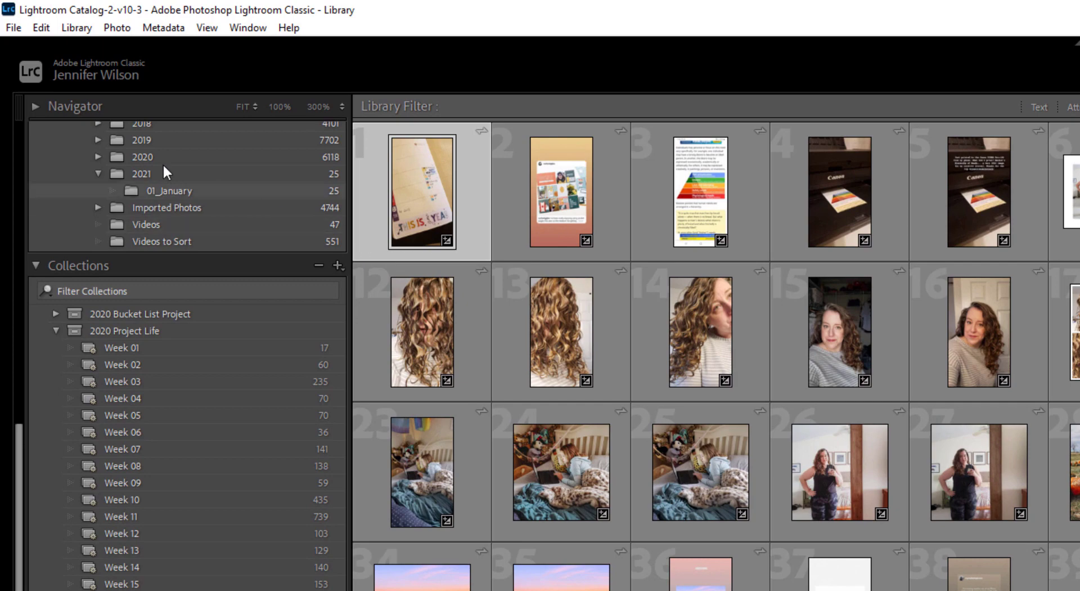
Expand the 2020 folder and browse the 295 photos in 12_December.
click(99, 157)
click(163, 354)
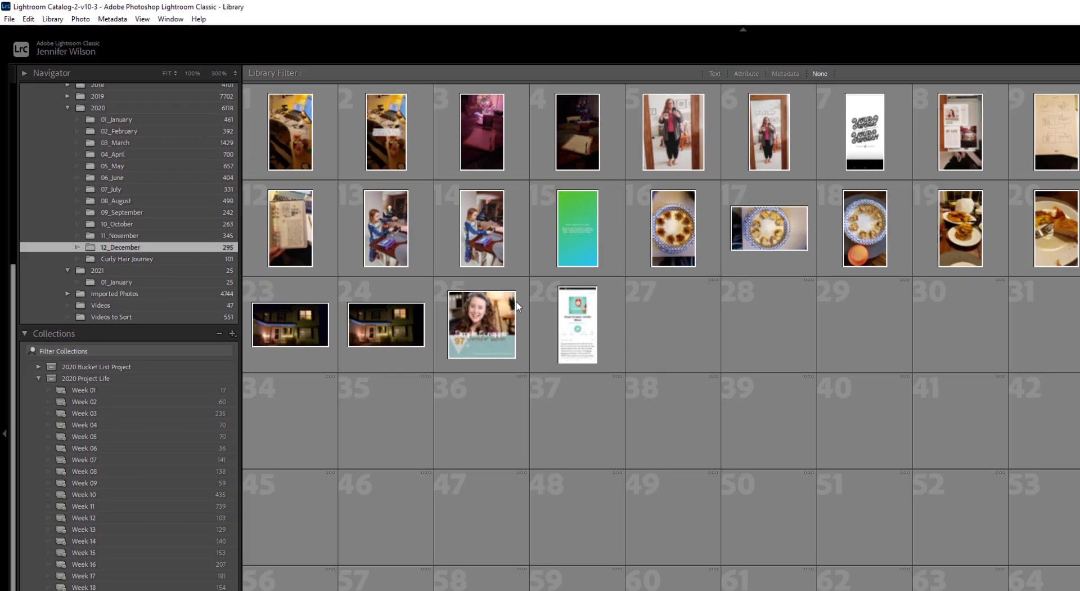
scroll(872, 480, down, 3)
scroll(872, 479, down, 15)
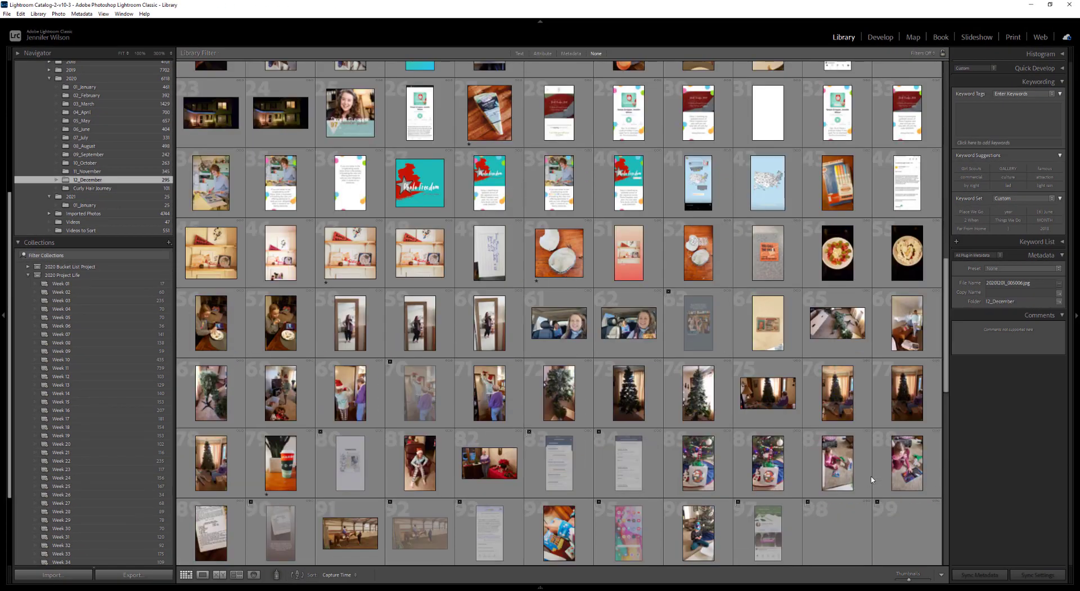
scroll(865, 494, down, 5)
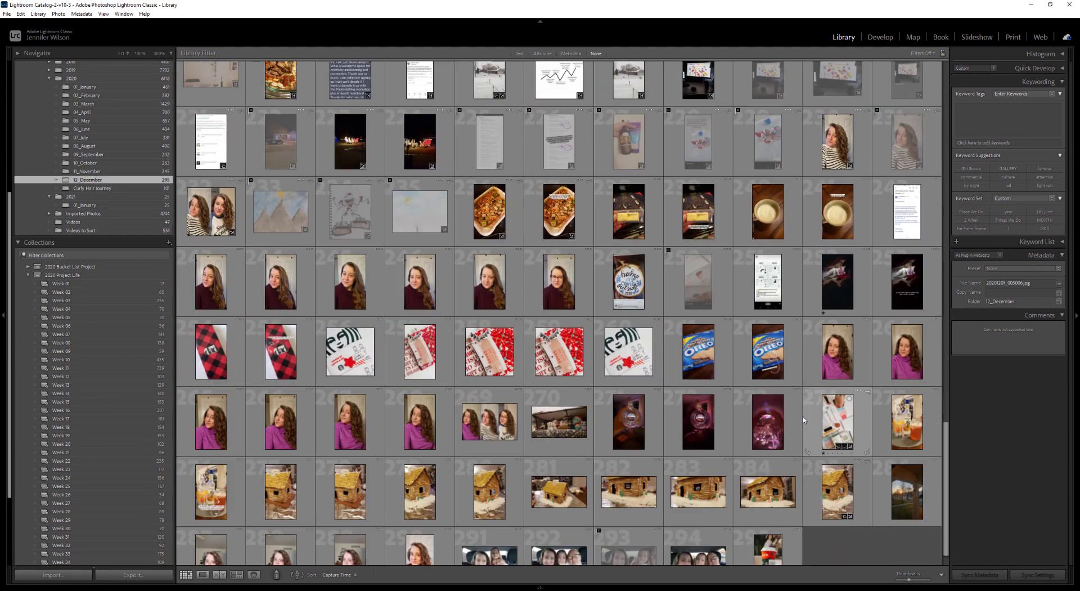
scroll(805, 410, up, 3)
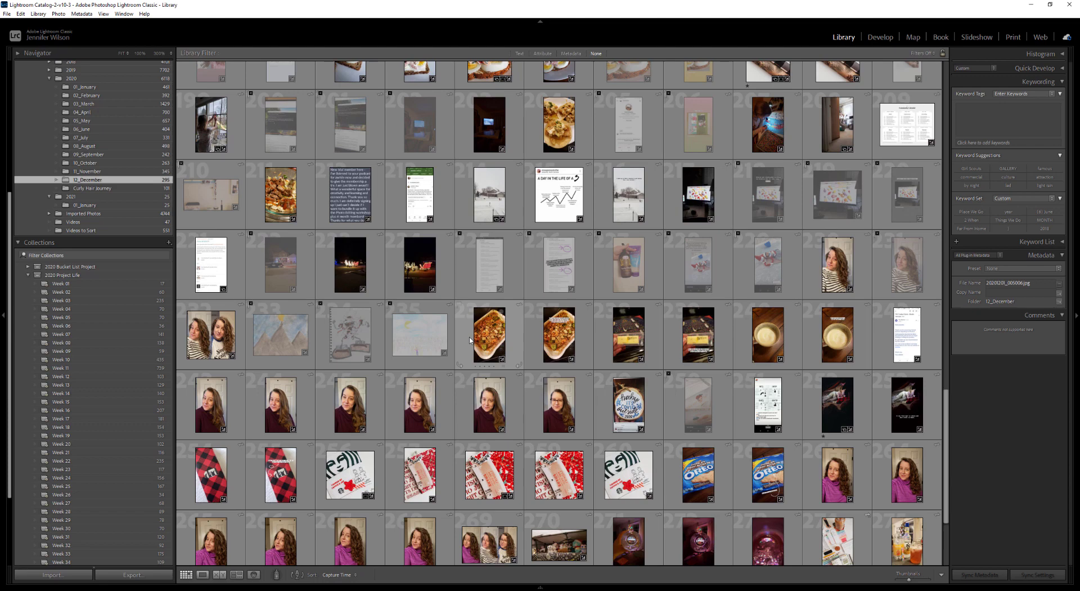
Apply the Flagged filter preset and show only the 62 rejected December photos.
click(539, 587)
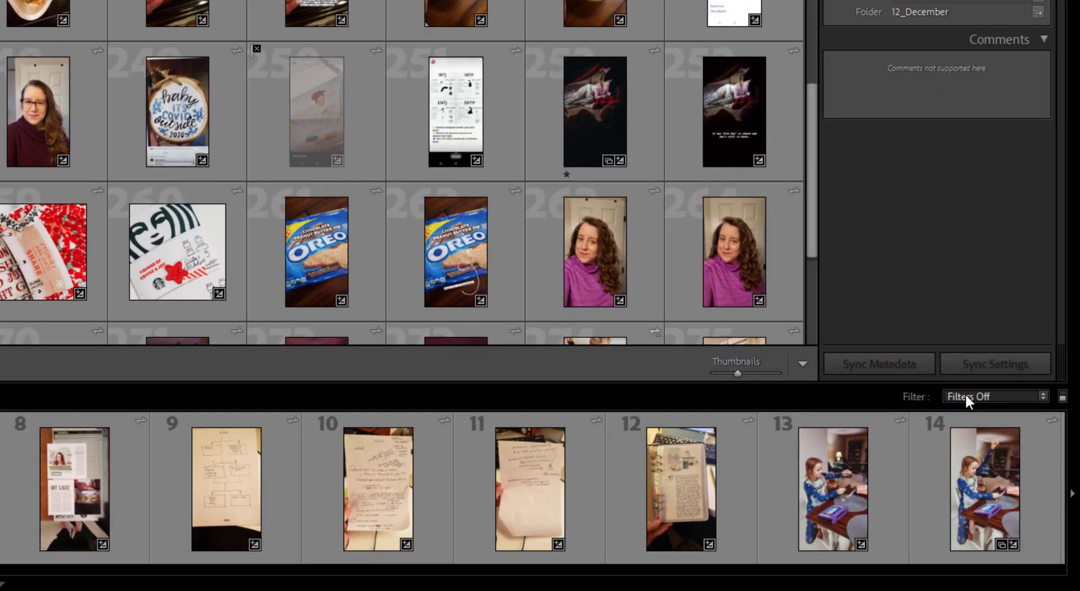
click(966, 397)
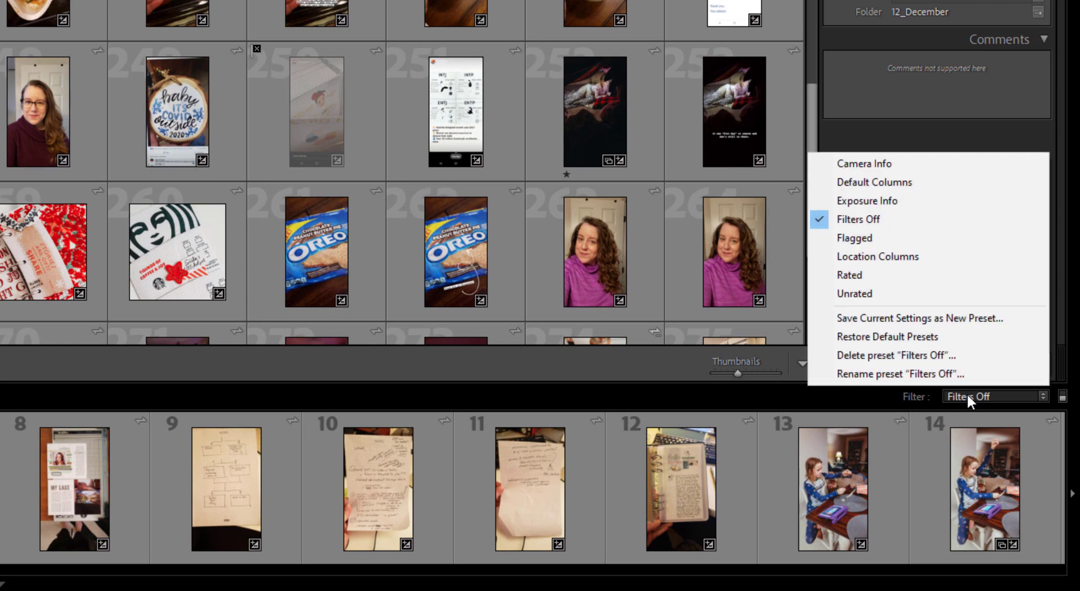
click(853, 237)
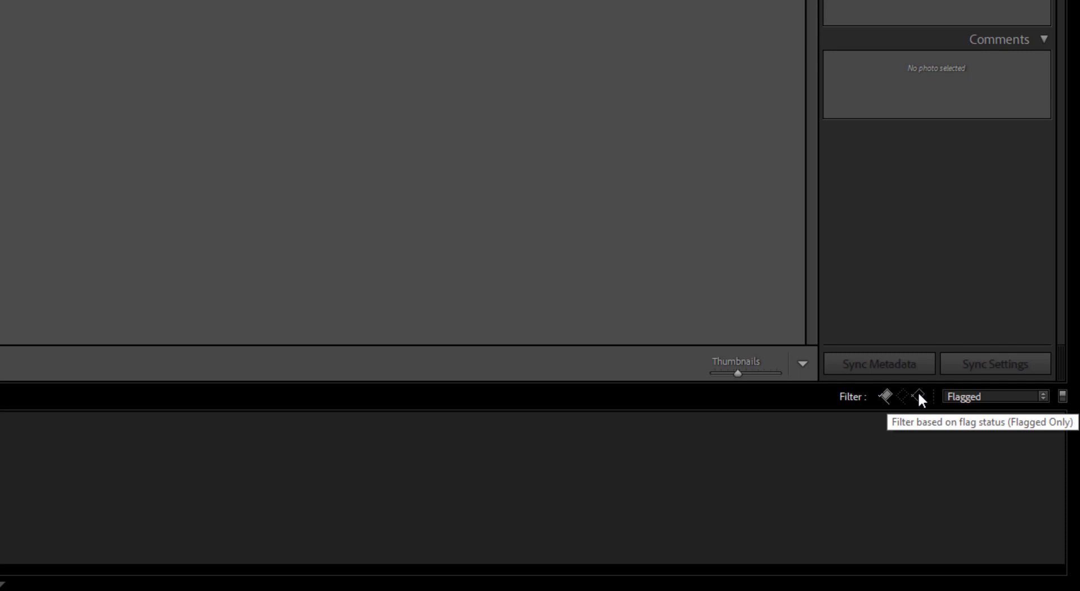
click(918, 396)
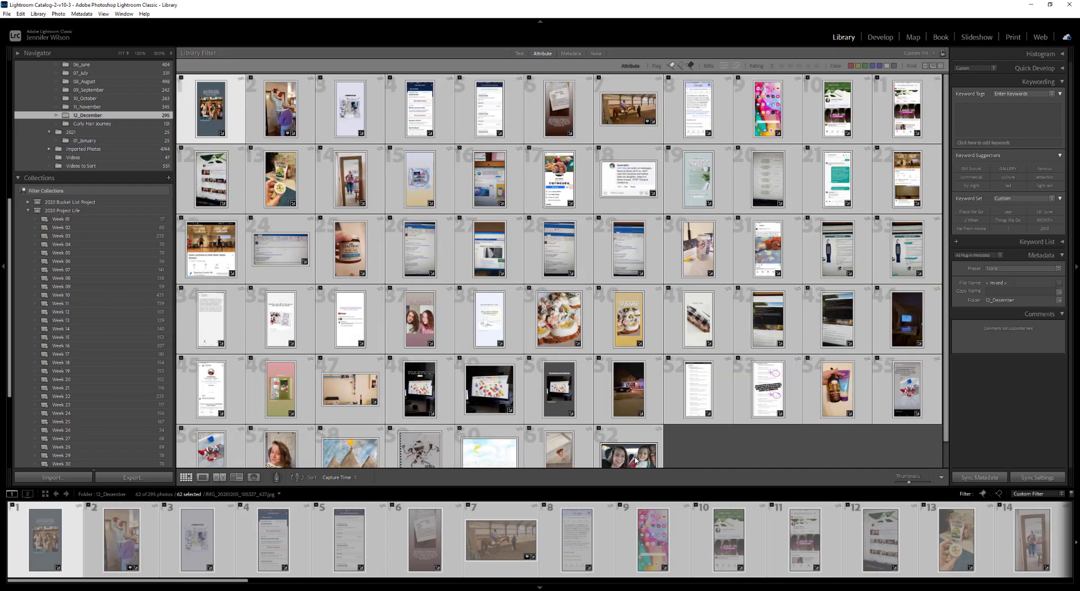
right_click(635, 461)
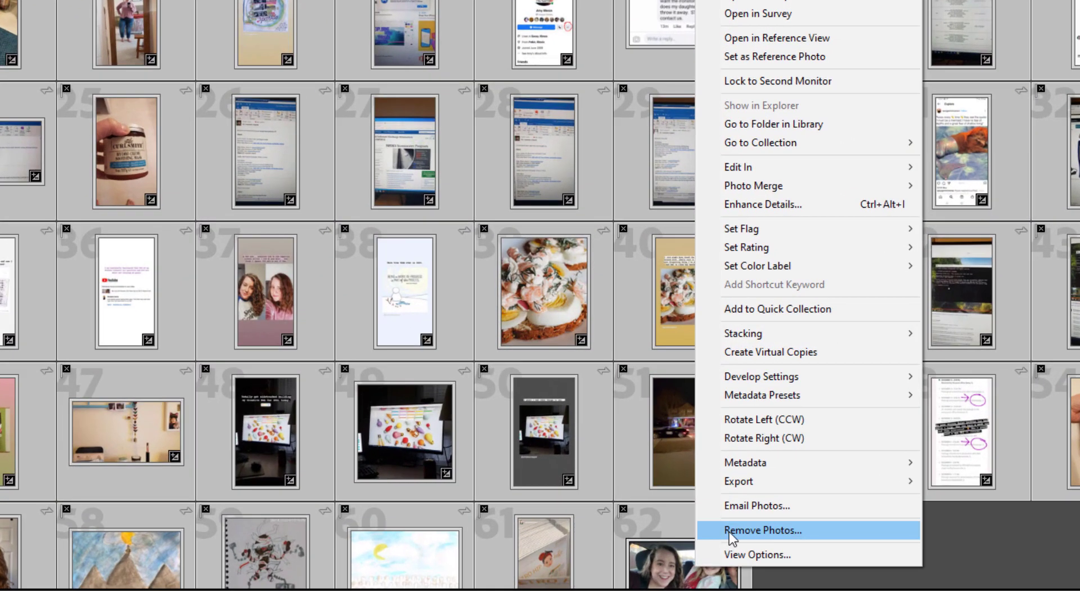
click(698, 513)
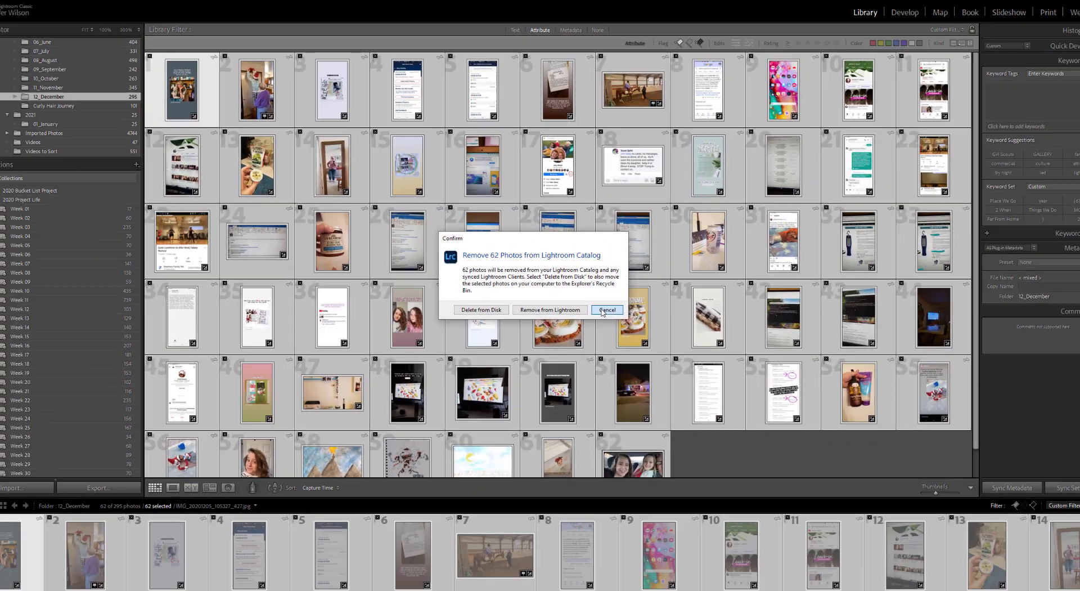
click(627, 281)
click(722, 464)
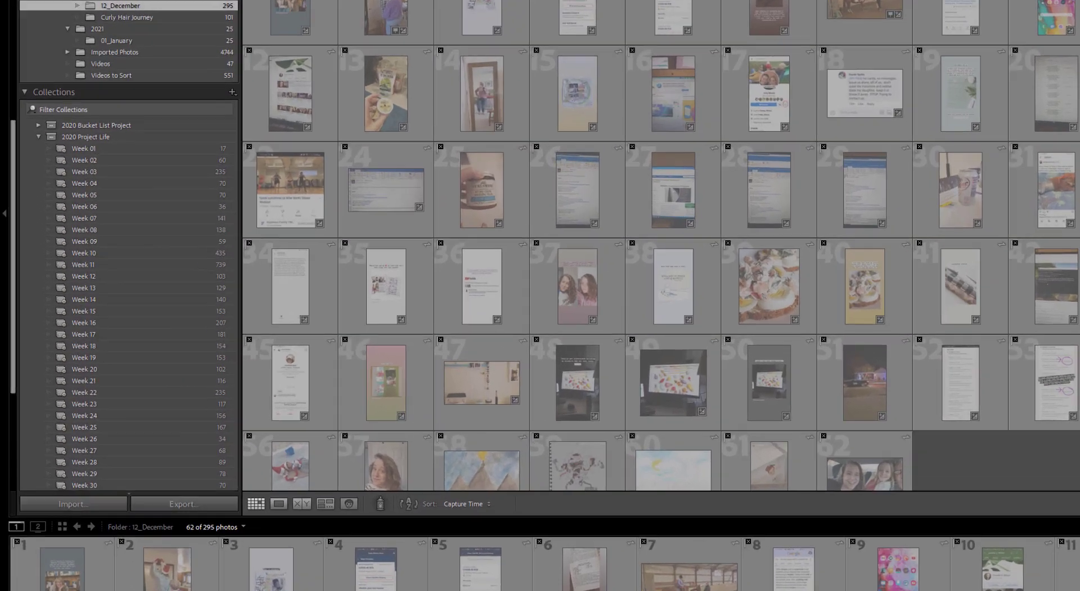
scroll(110, 279, down, 5)
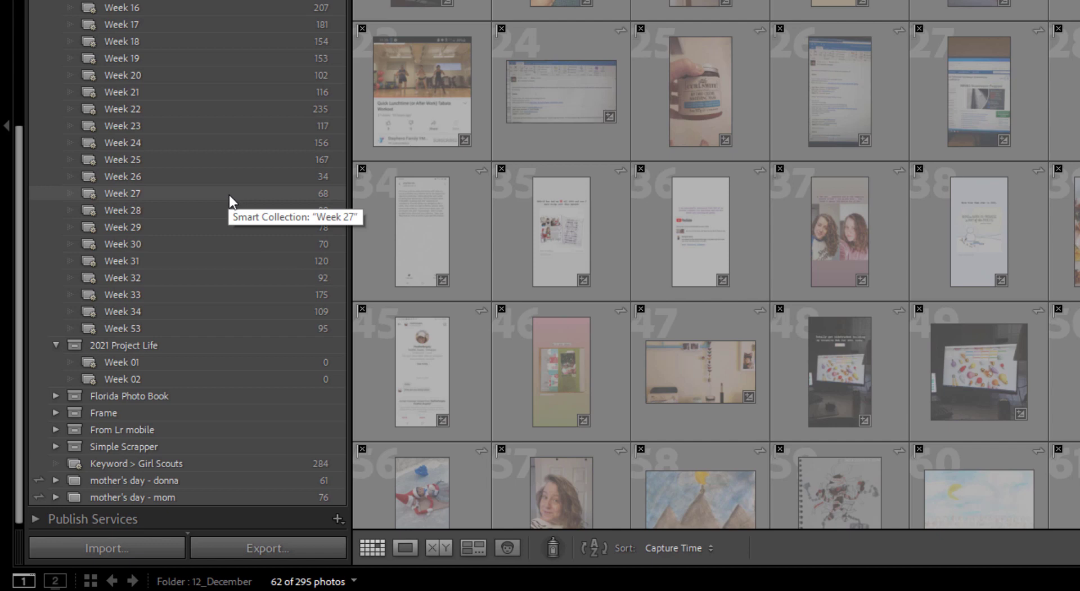
scroll(229, 194, down, 1)
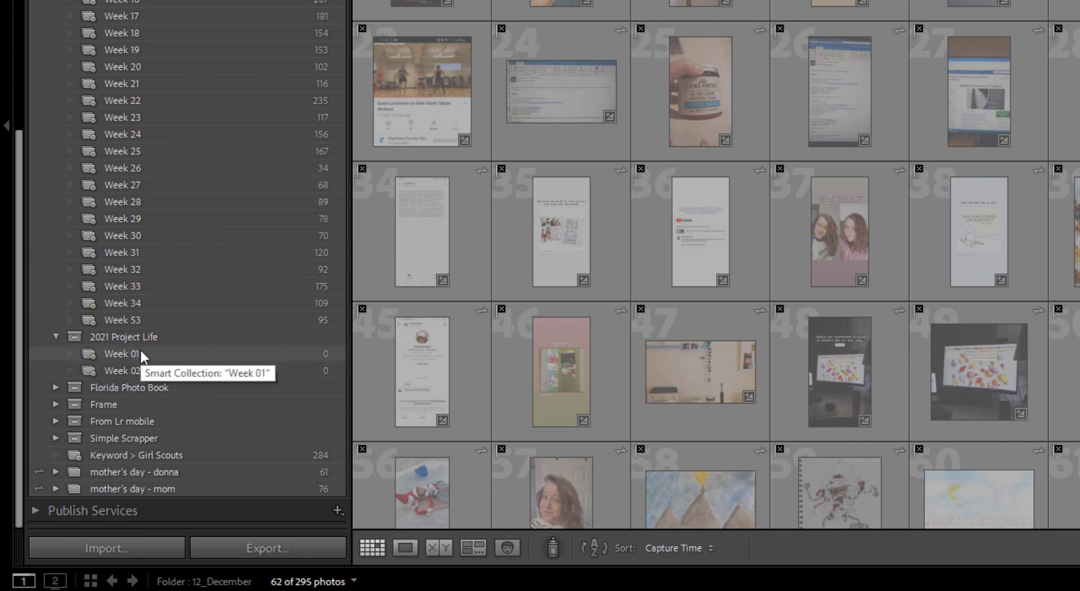